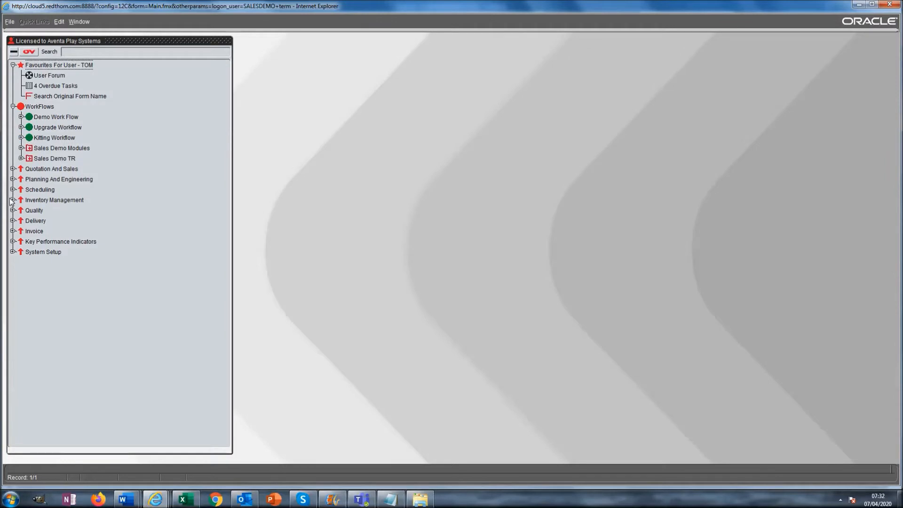
Browse Inventory Management's Purchase And Sub Contract and Stock branches, then collapse it
left_click(13, 199)
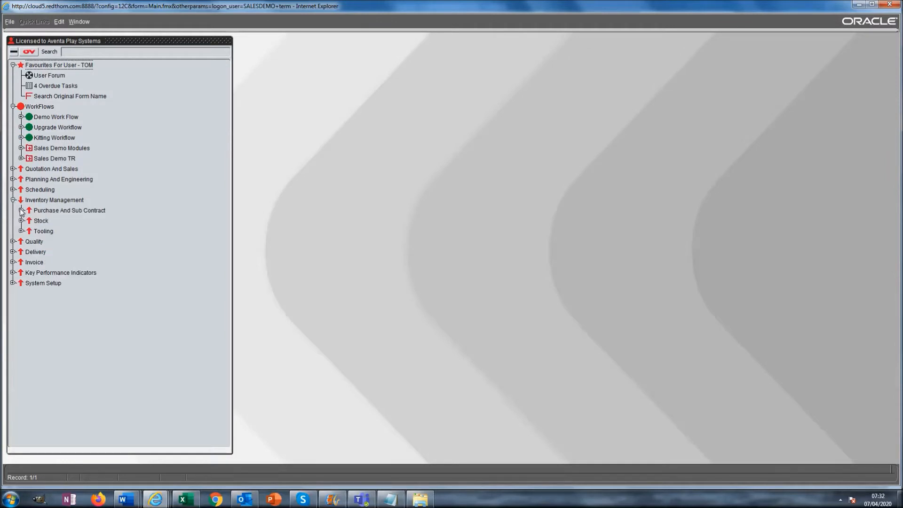
left_click(21, 210)
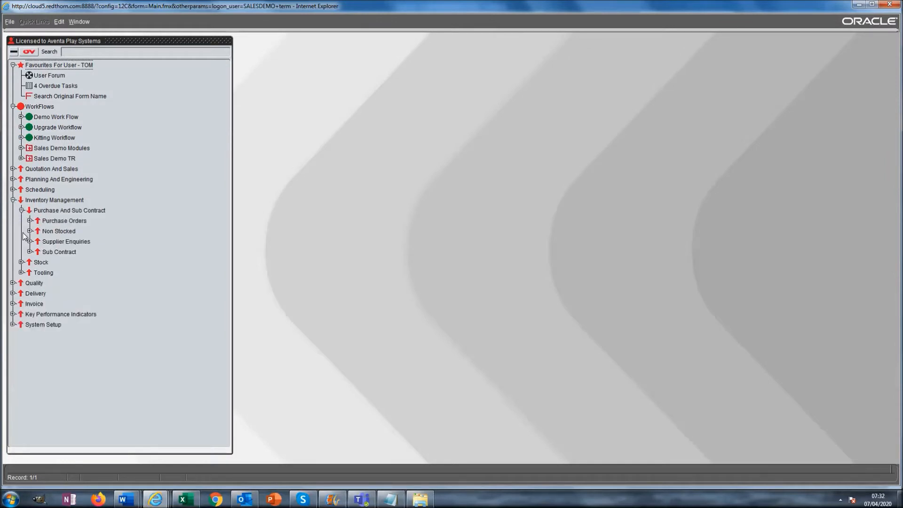
left_click(21, 262)
left_click(13, 200)
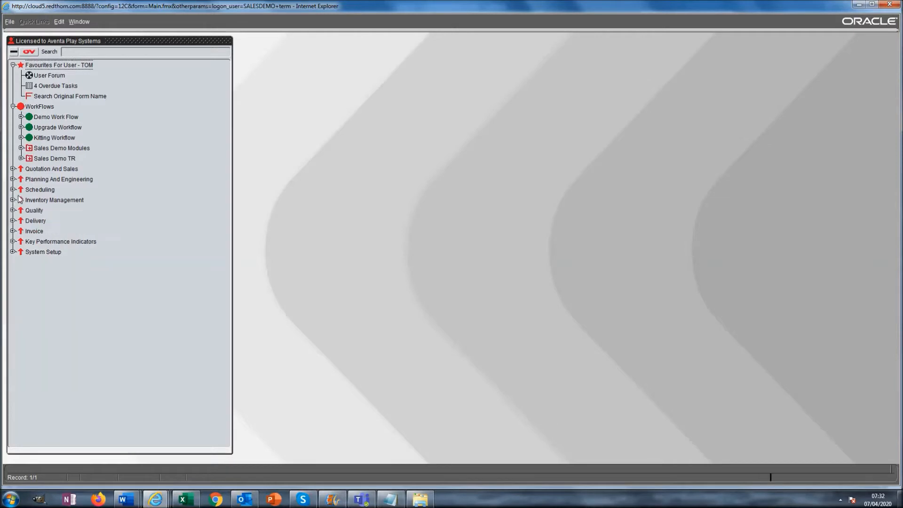
Under WorkFlows, inspect Kitting Workflow and the Sales Demo Modules' Key Performance Indicators, then collapse them
left_click(33, 106)
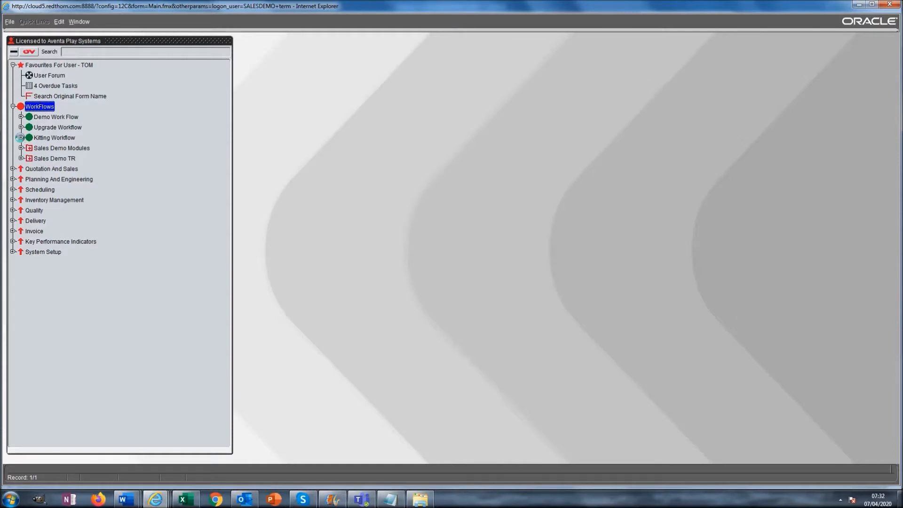
left_click(21, 138)
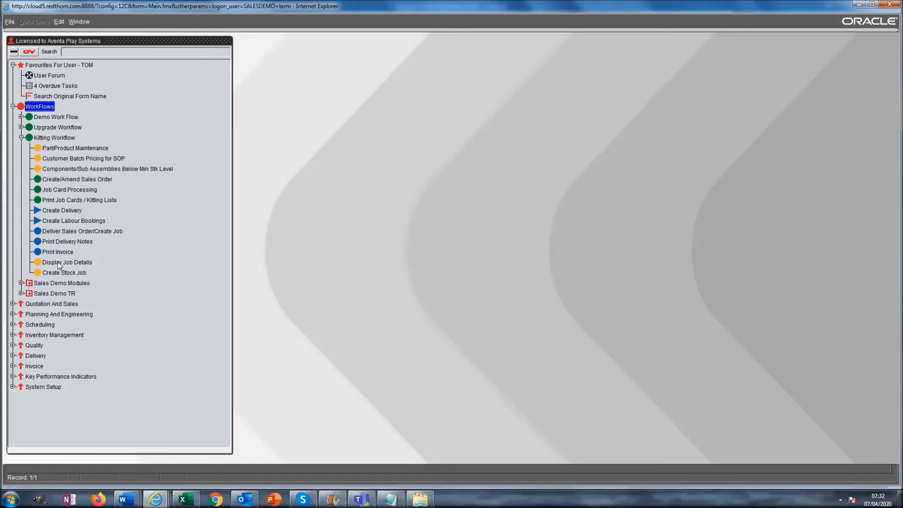
left_click(22, 137)
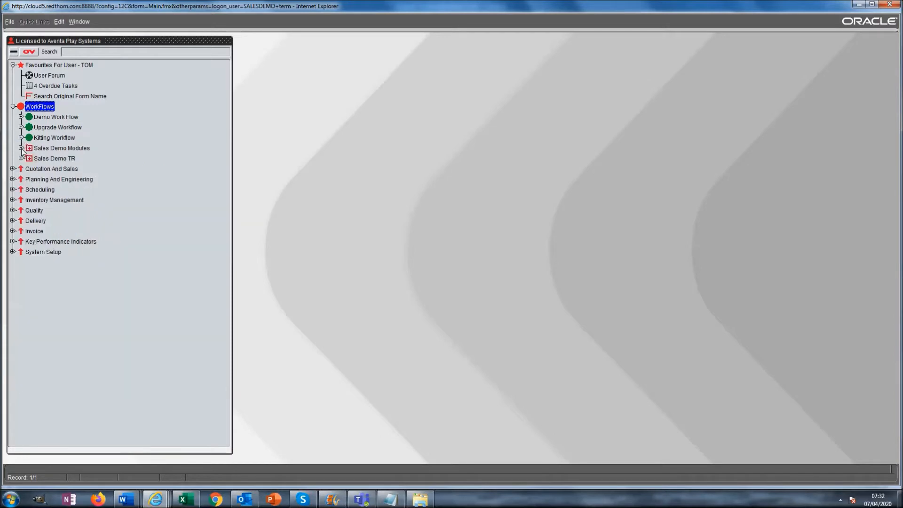
left_click(21, 148)
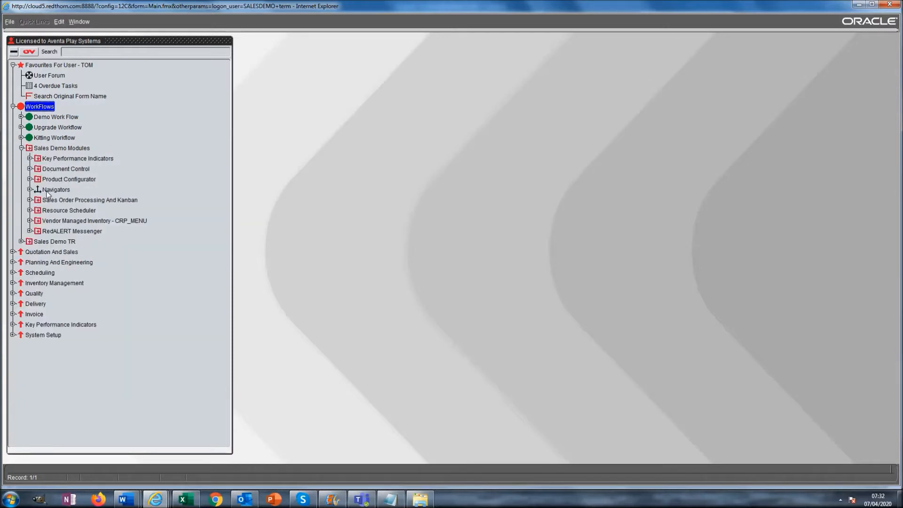
left_click(30, 159)
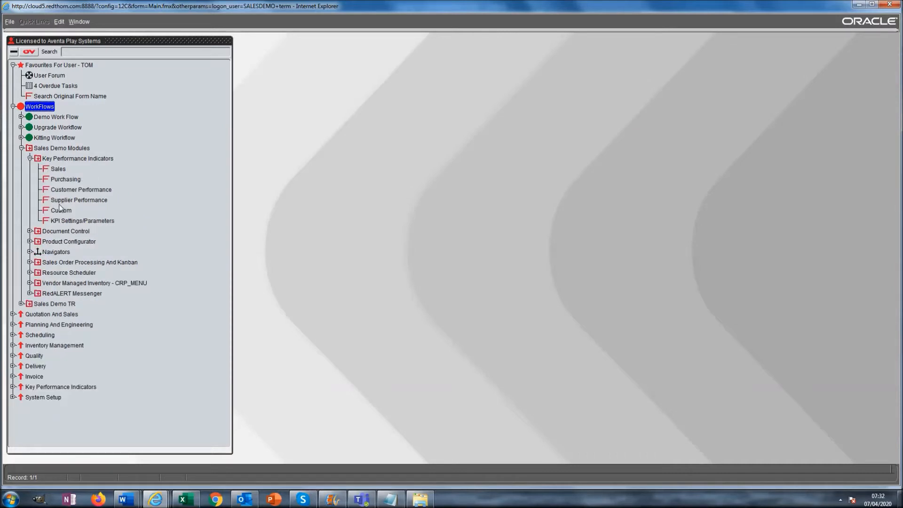
left_click(30, 159)
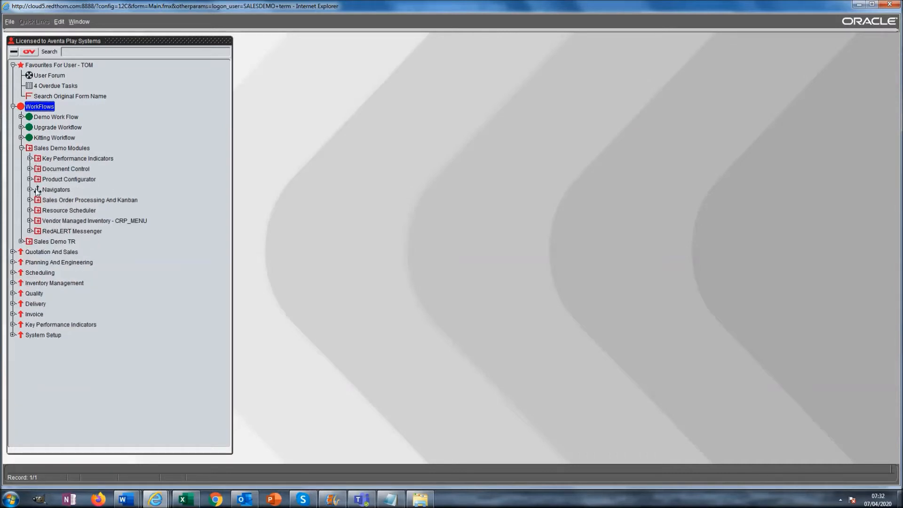
left_click(21, 148)
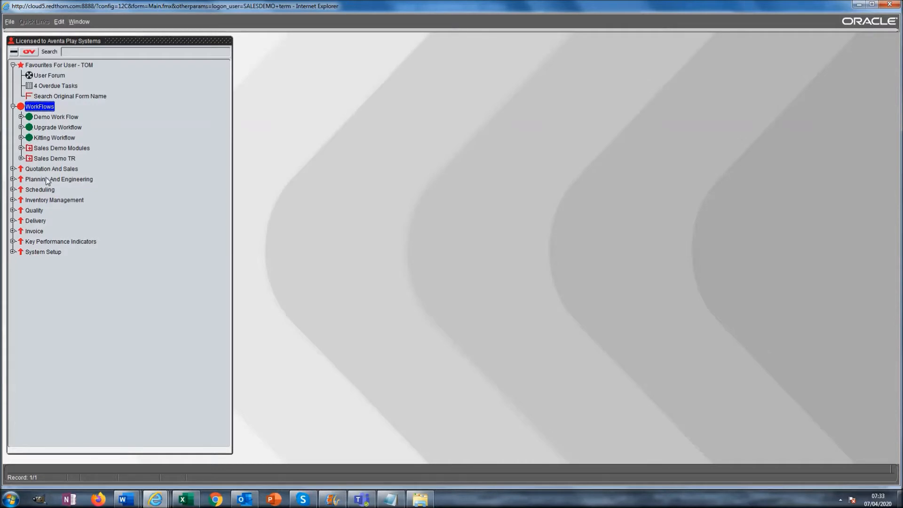
Log off and sign back in as the stores user
left_click(10, 22)
left_click(19, 66)
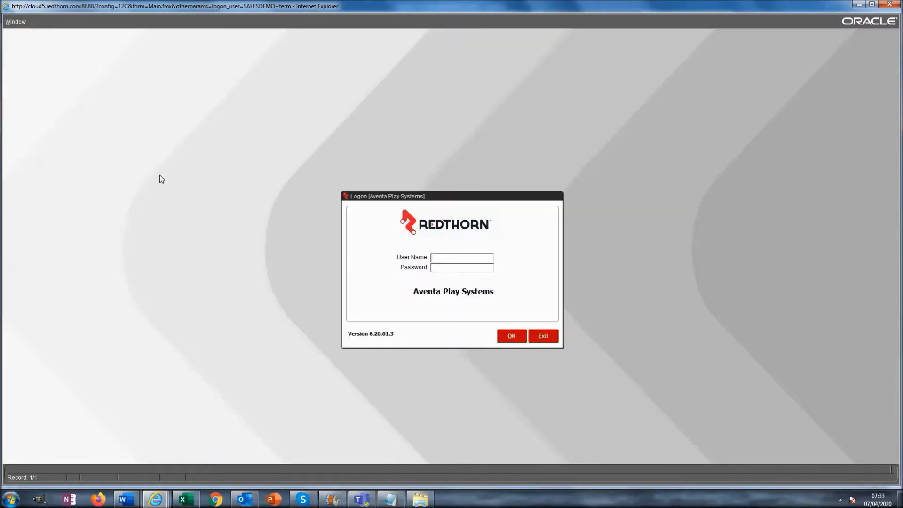
type("STOR")
key("Return")
key("Return")
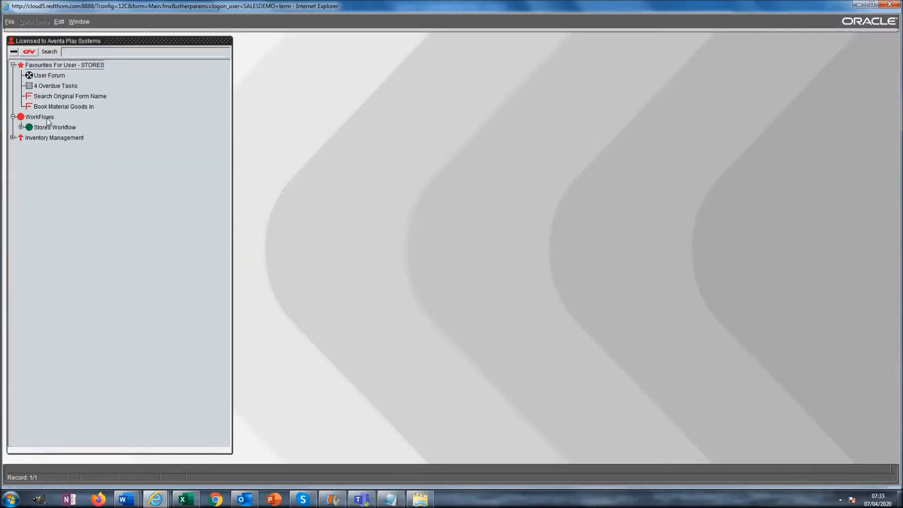
Review the Stores Workflow steps, collapse it, and log off again
left_click(21, 127)
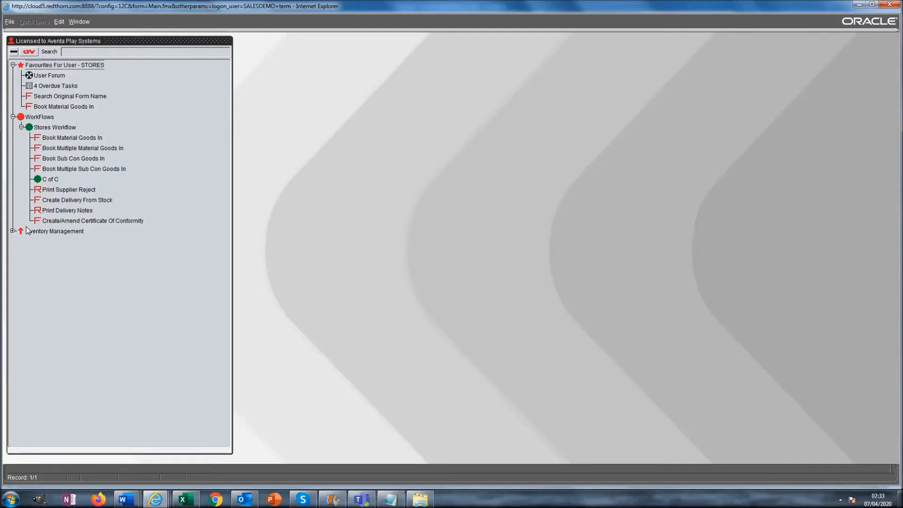
left_click(20, 126)
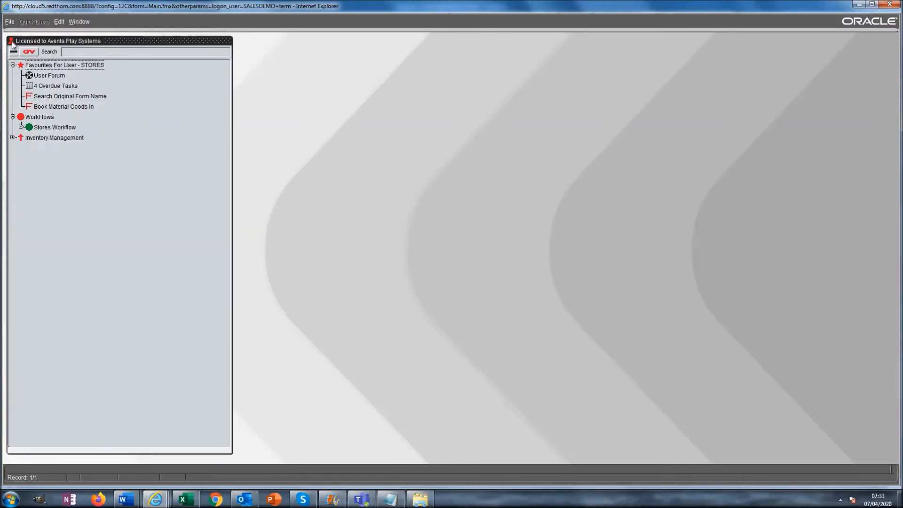
left_click(9, 21)
left_click(13, 67)
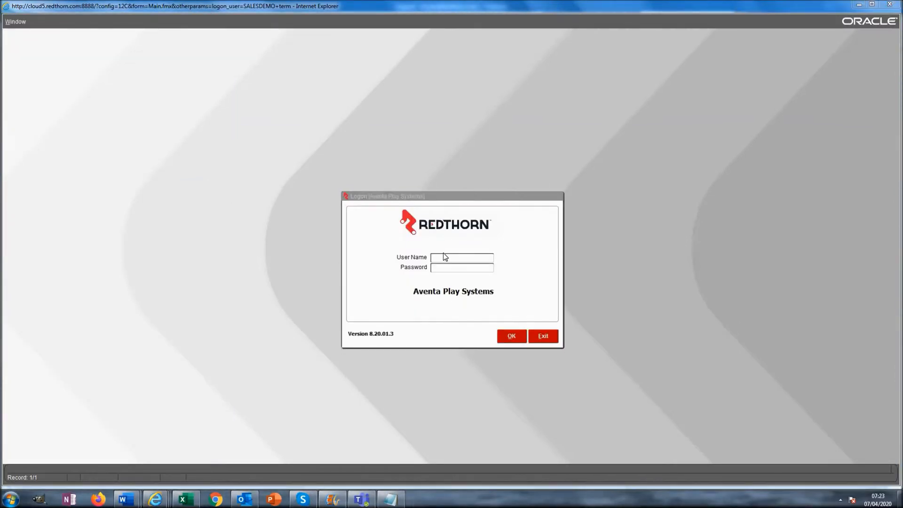
Sign in as the administrator
left_click(445, 257)
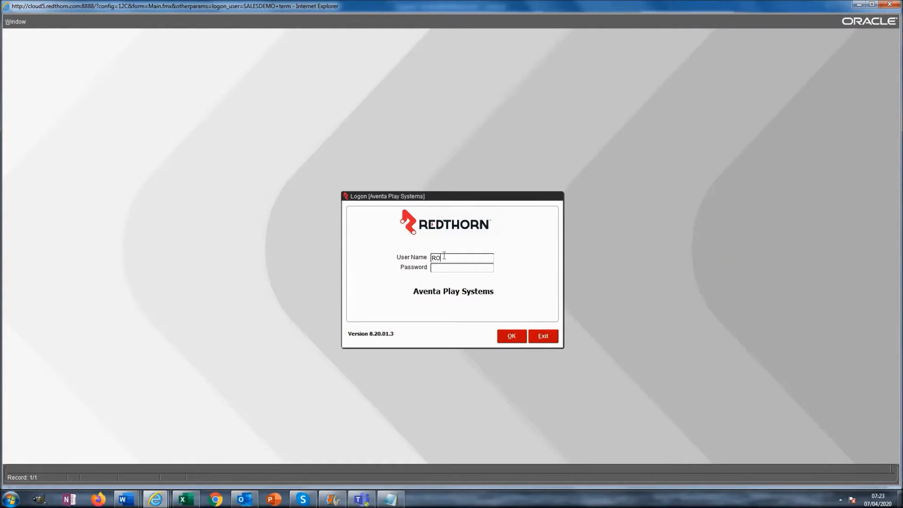
type("ROOT")
key("Tab")
key("Return")
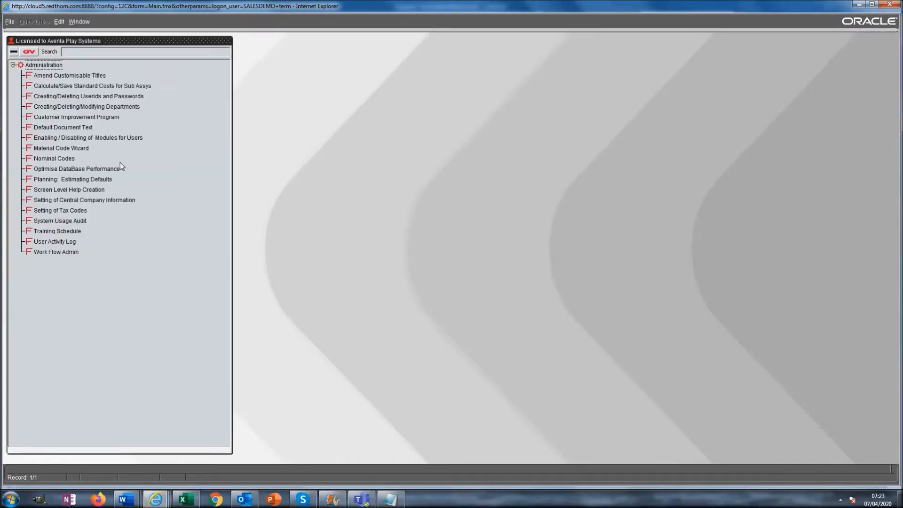
In Work Flow Admin, create a new workflow group named 'Delivery and Invoice'
double_click(45, 252)
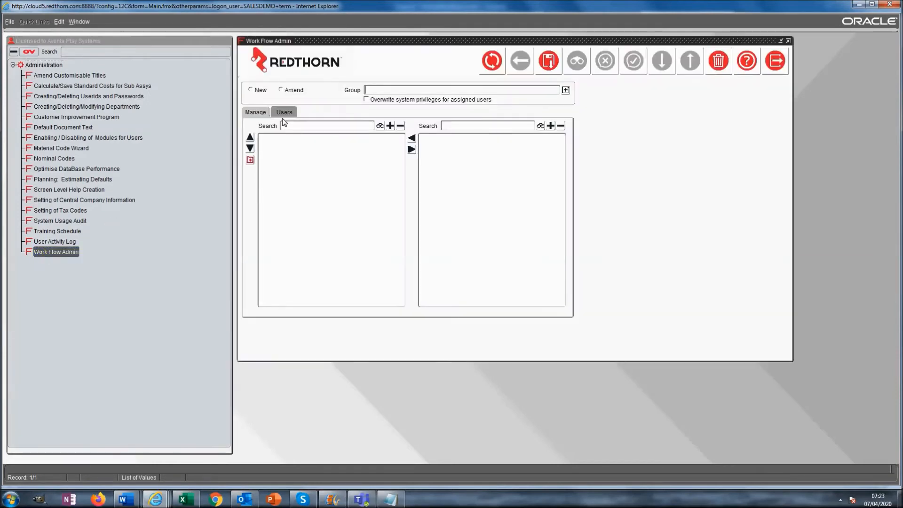
left_click(251, 90)
left_click(342, 138)
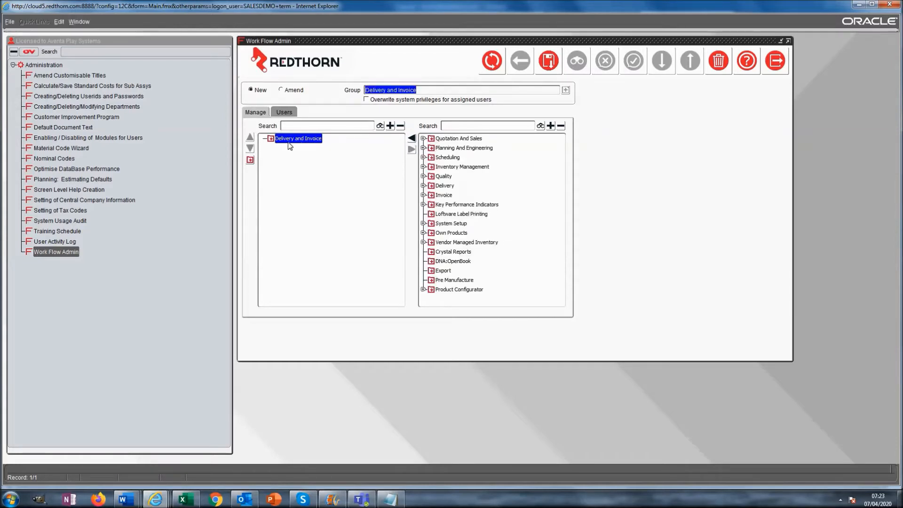
Add an Invoice folder under the group with a red circle icon
left_click(250, 160)
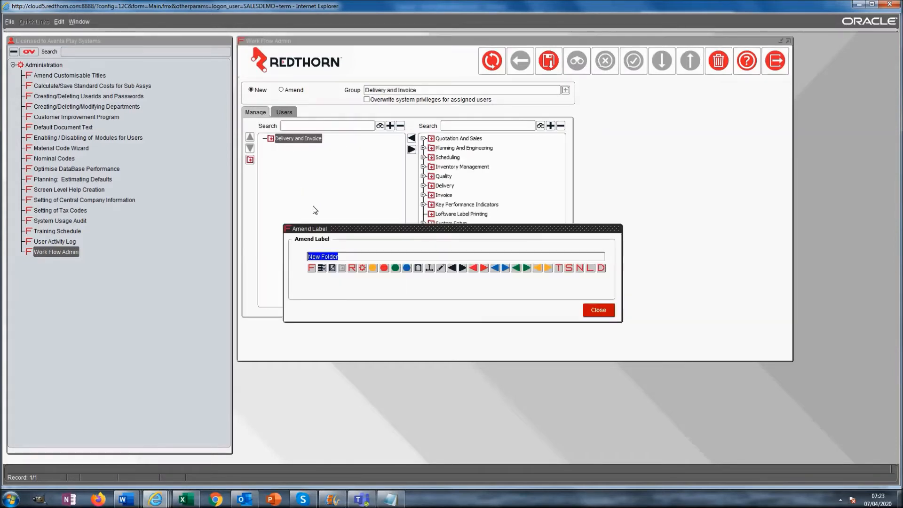
key("BackSpace")
left_click(384, 269)
left_click(589, 309)
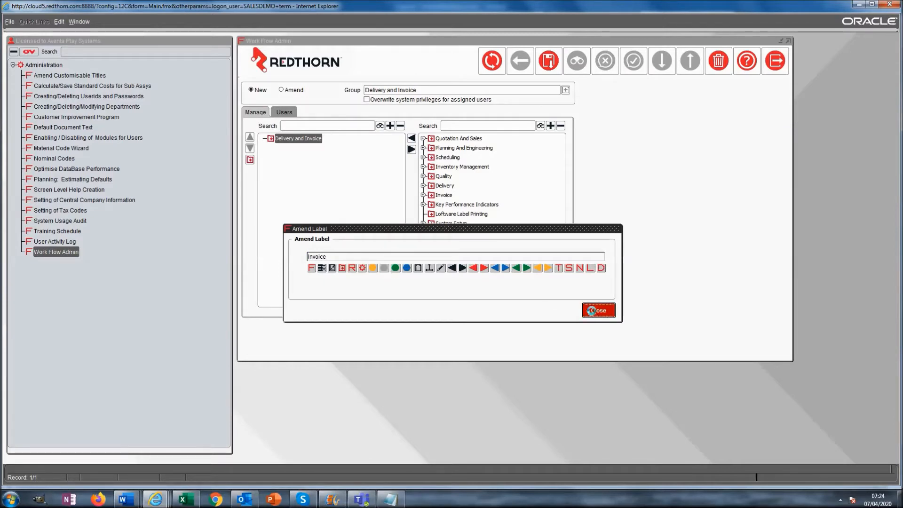
Add a Delivery folder with a green circle icon, then select the Invoice folder
left_click(292, 139)
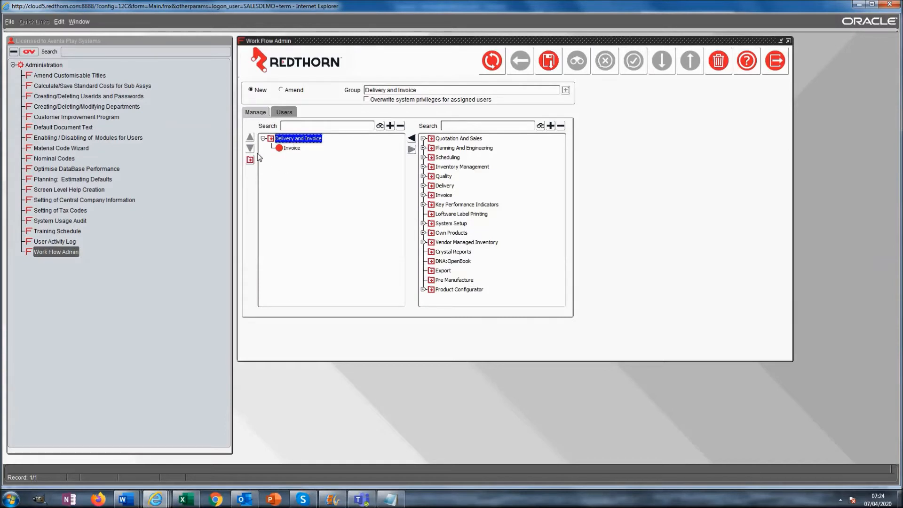
type("Delivery")
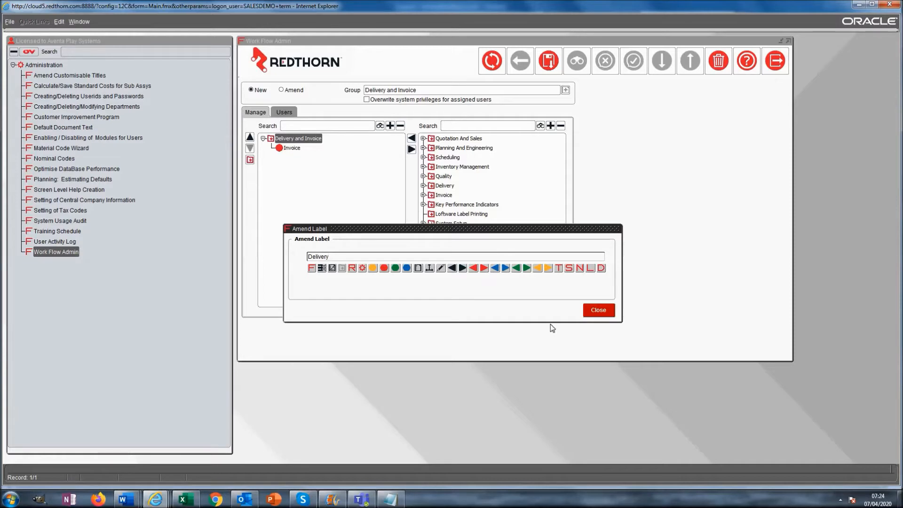
left_click(396, 268)
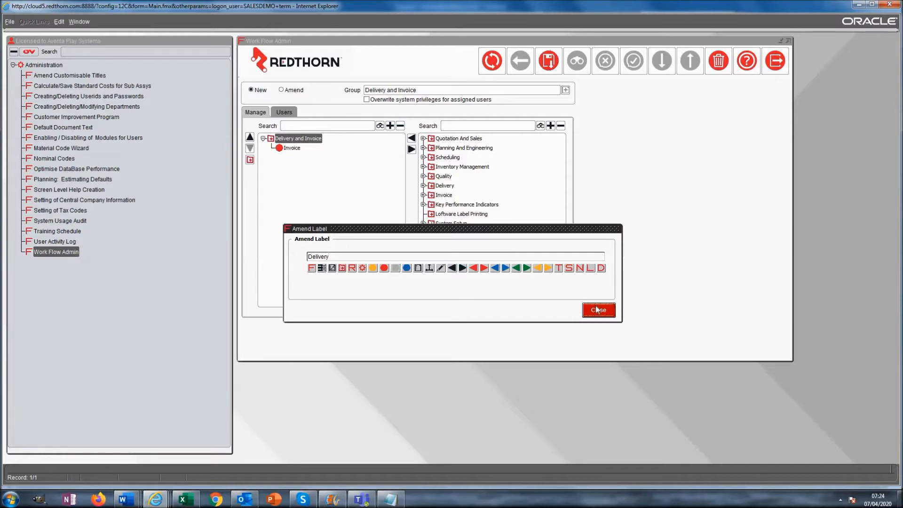
left_click(602, 310)
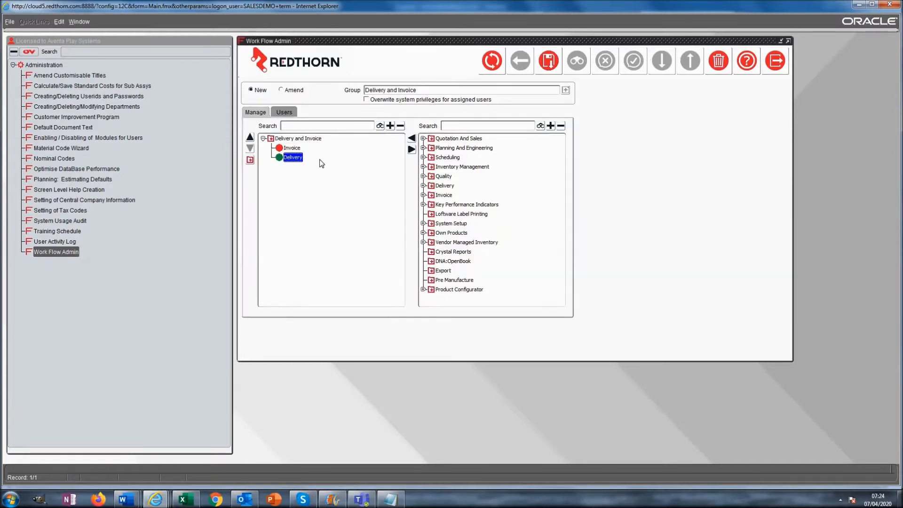
left_click(291, 148)
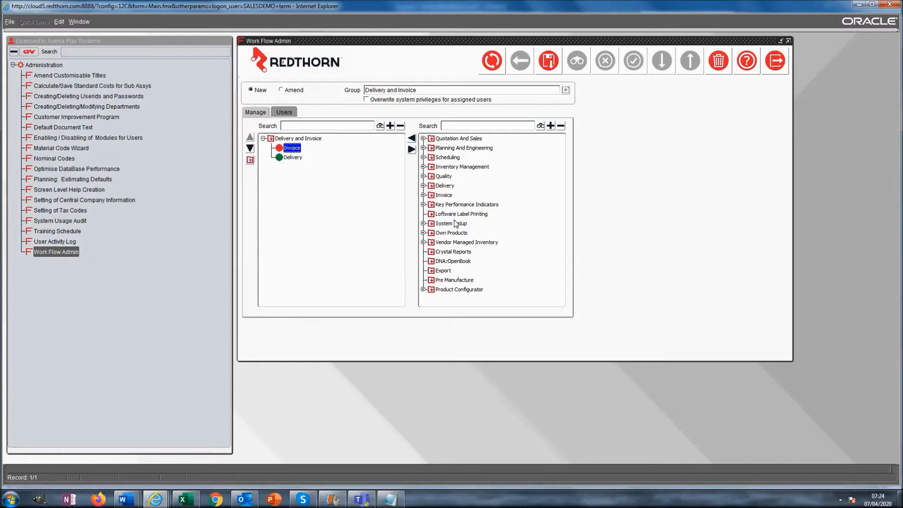
Search for 'reprint invoice' and add Reprint Invoice and Display Invoice to the Invoice folder
left_click(464, 126)
key("Return")
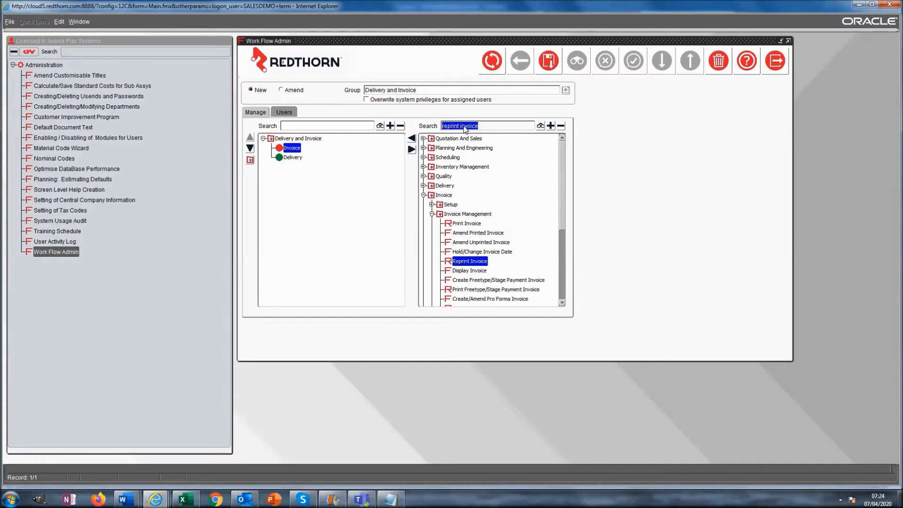
left_click(413, 138)
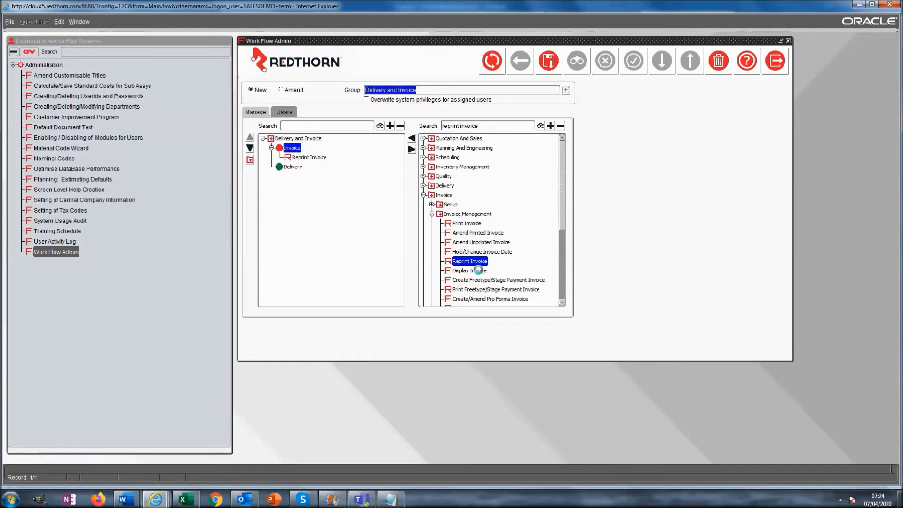
left_click(478, 271)
left_click(412, 138)
Rename Display Invoice to 'View Invoice' and give it a green marker
left_click(302, 167)
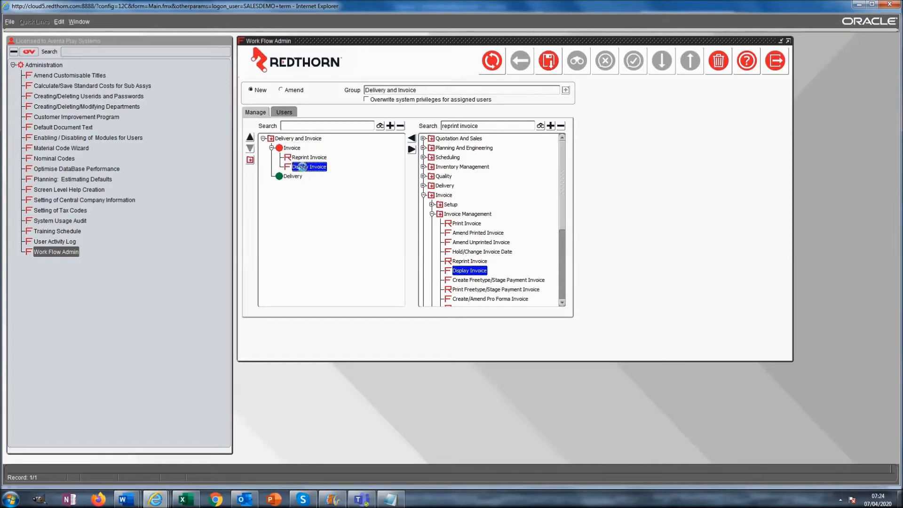
right_click(303, 168)
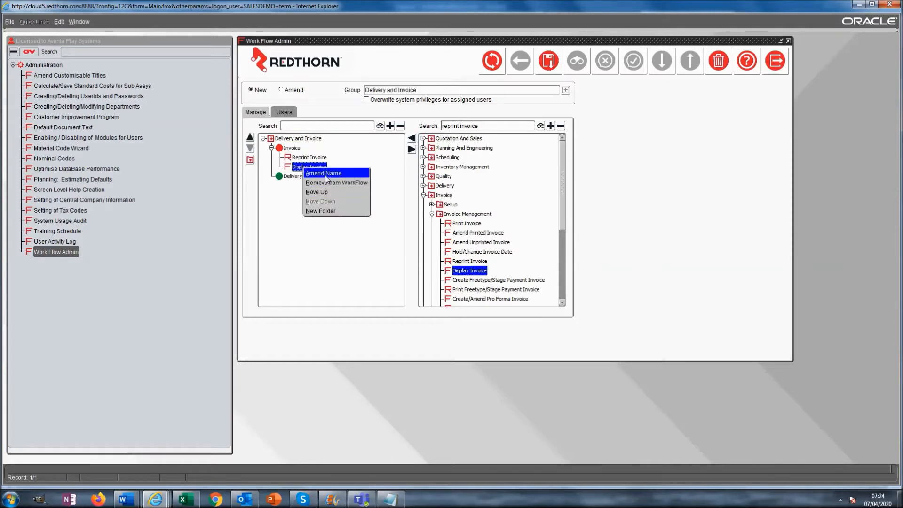
left_click(323, 174)
left_click_drag(328, 256, 271, 260)
type("View Invoice")
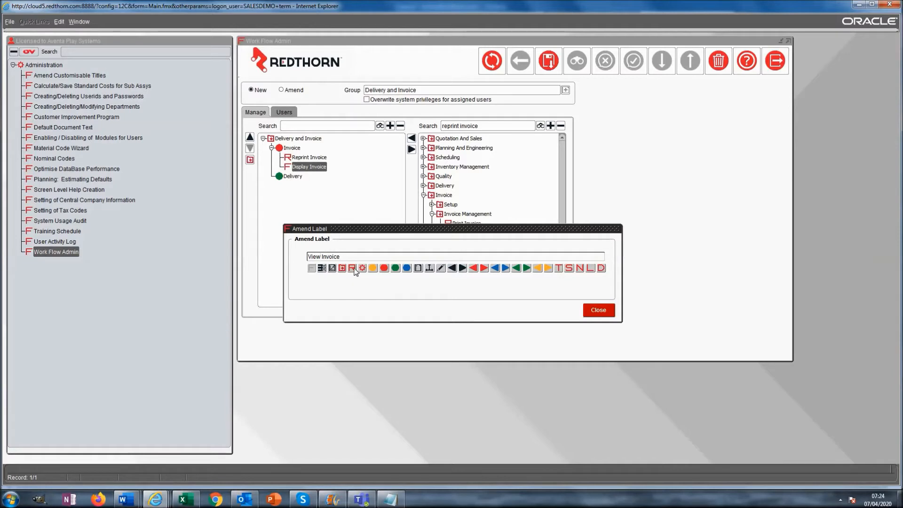
left_click(353, 269)
left_click(396, 268)
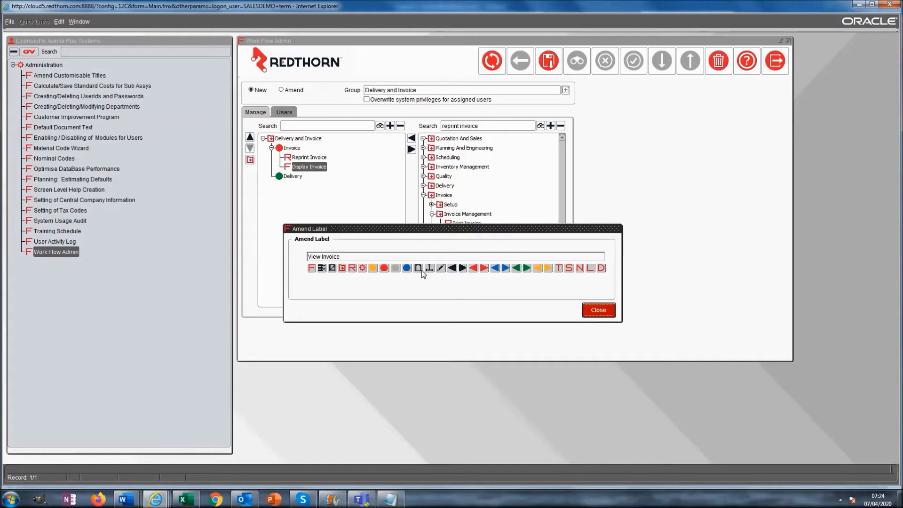
left_click(605, 309)
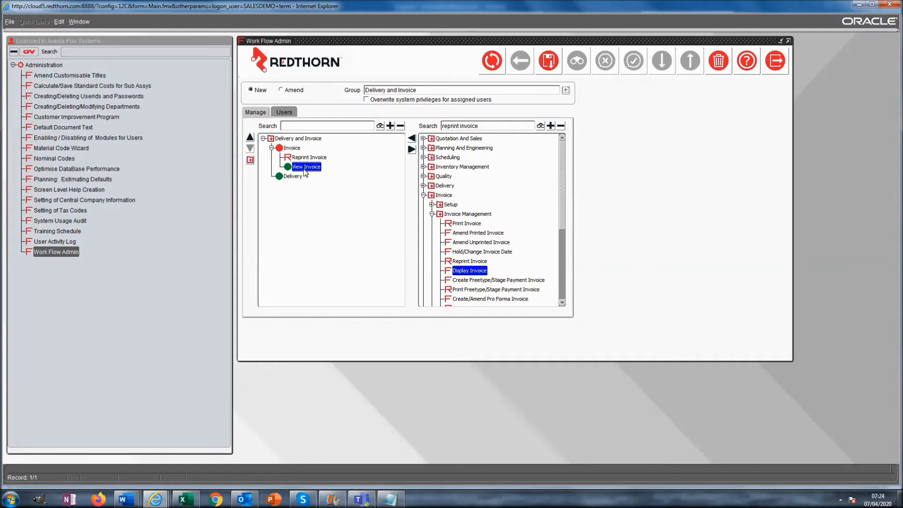
Add Delivery Management from the Delivery program group to the Delivery folder
left_click(272, 148)
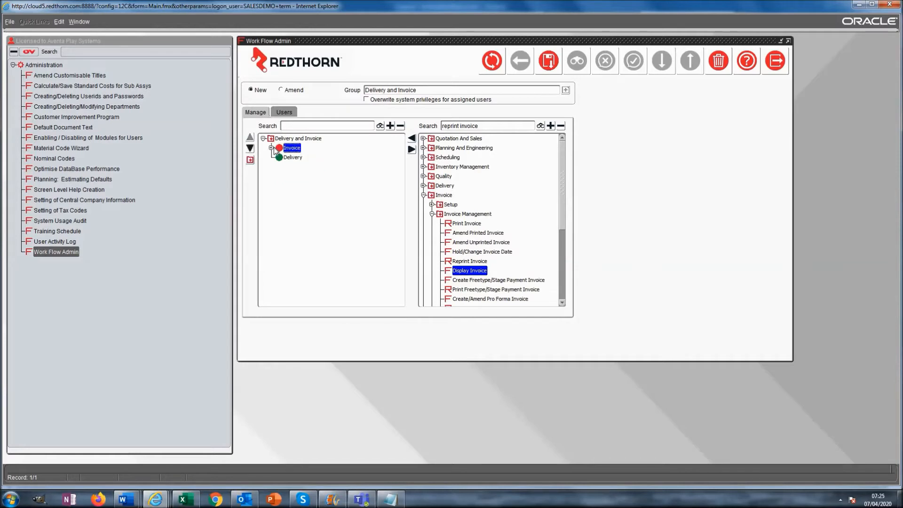
left_click(293, 157)
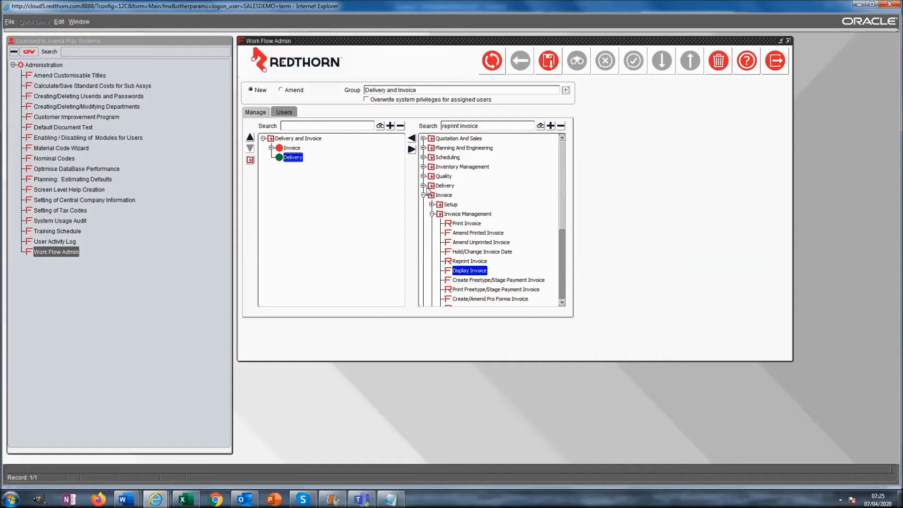
left_click(423, 186)
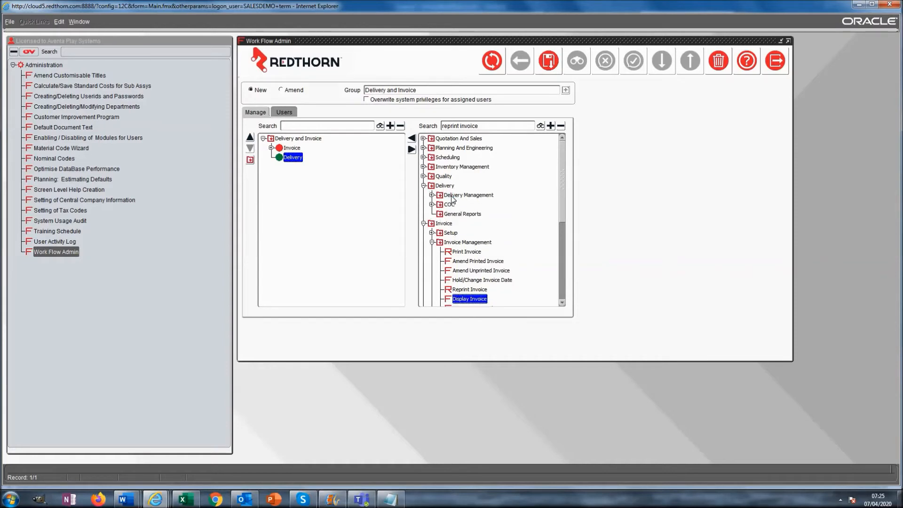
left_click(452, 195)
left_click(412, 138)
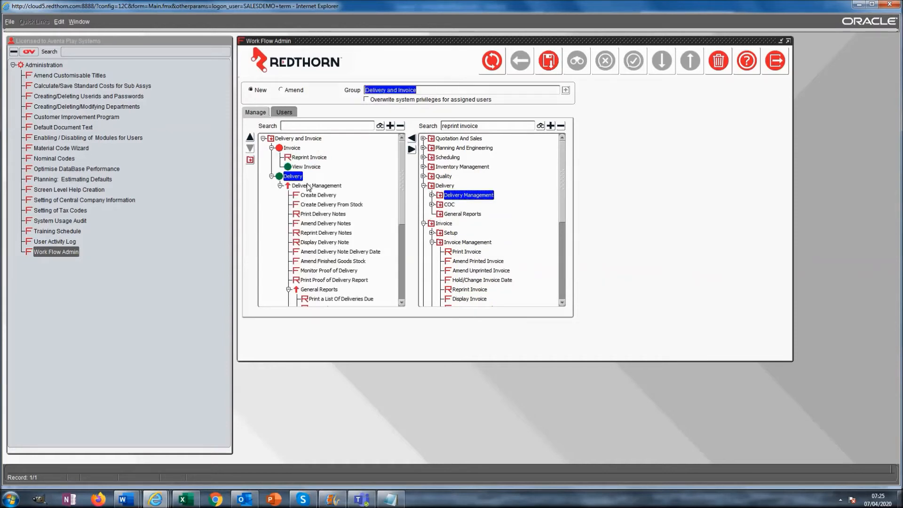
left_click(281, 185)
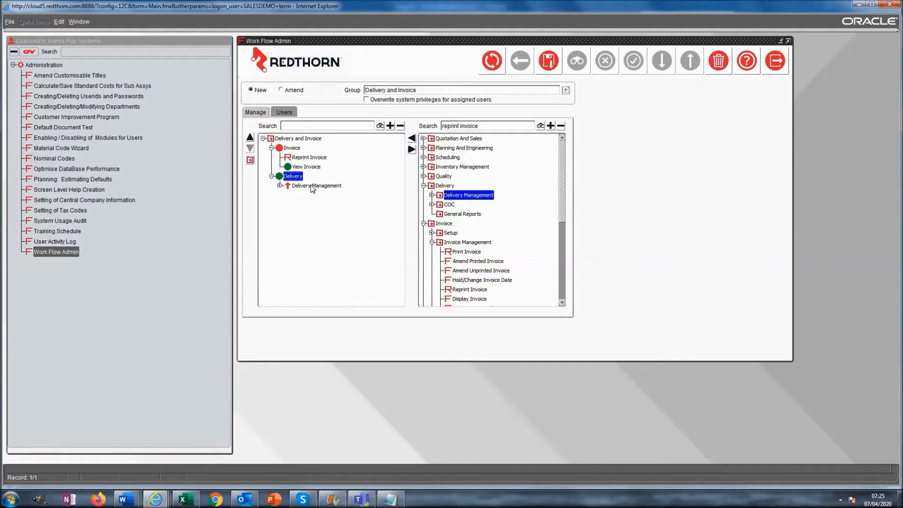
left_click(312, 187)
Add the COC programs to the Delivery folder
left_click(432, 205)
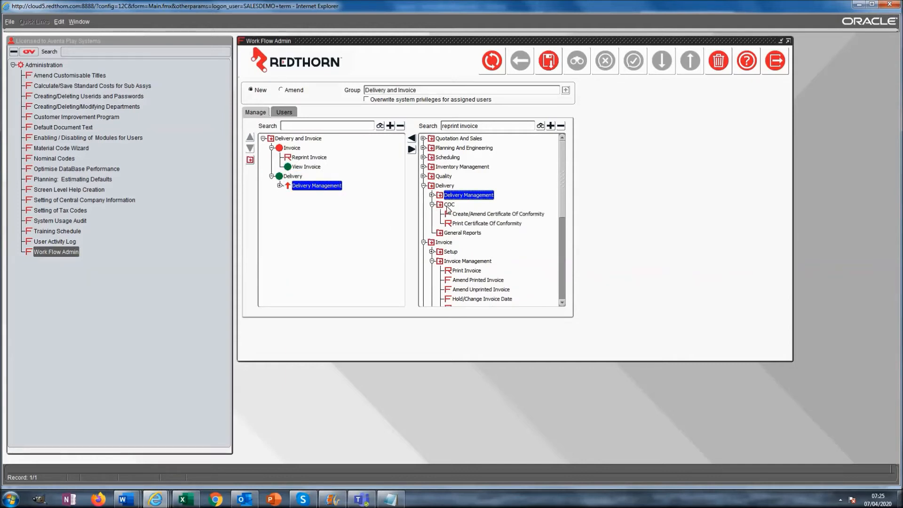
left_click(448, 205)
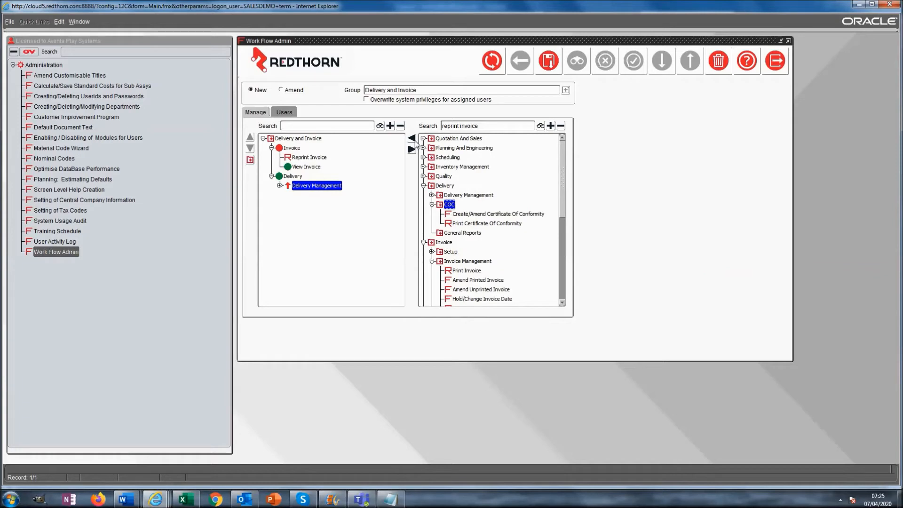
left_click(297, 183)
left_click(295, 178)
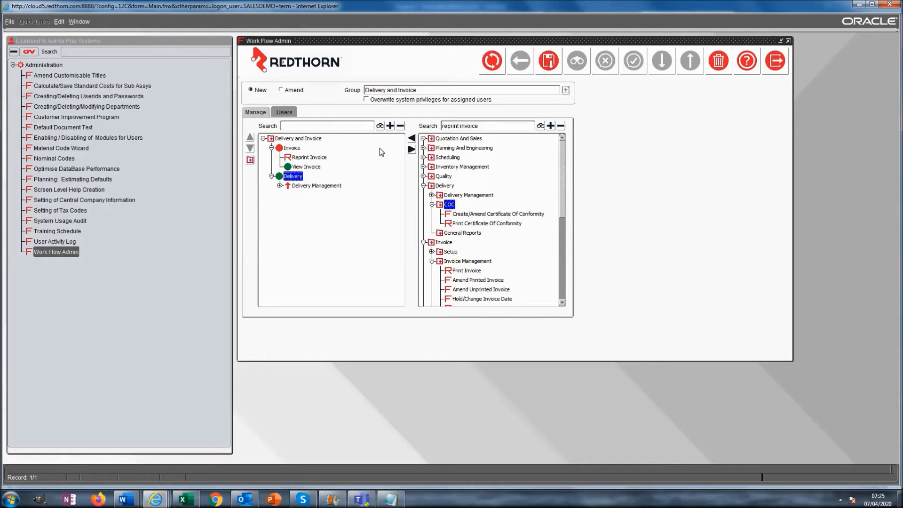
left_click(412, 137)
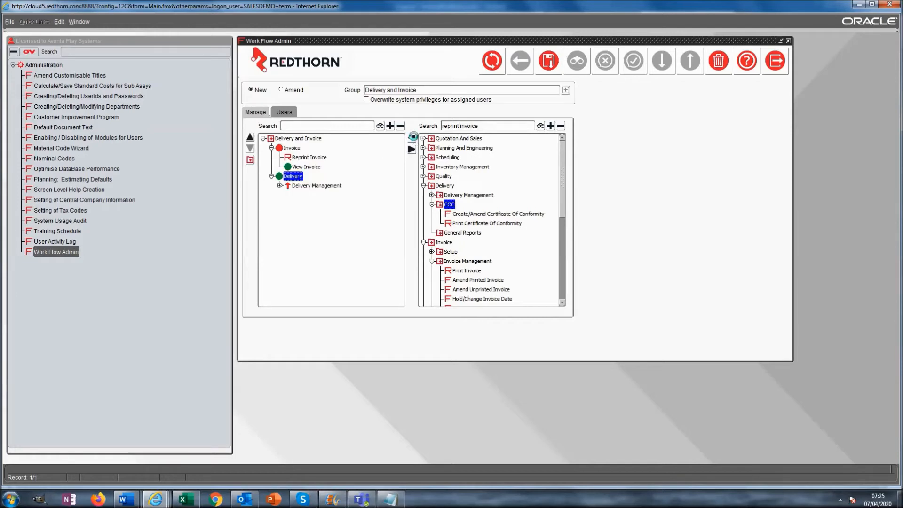
left_click(280, 186)
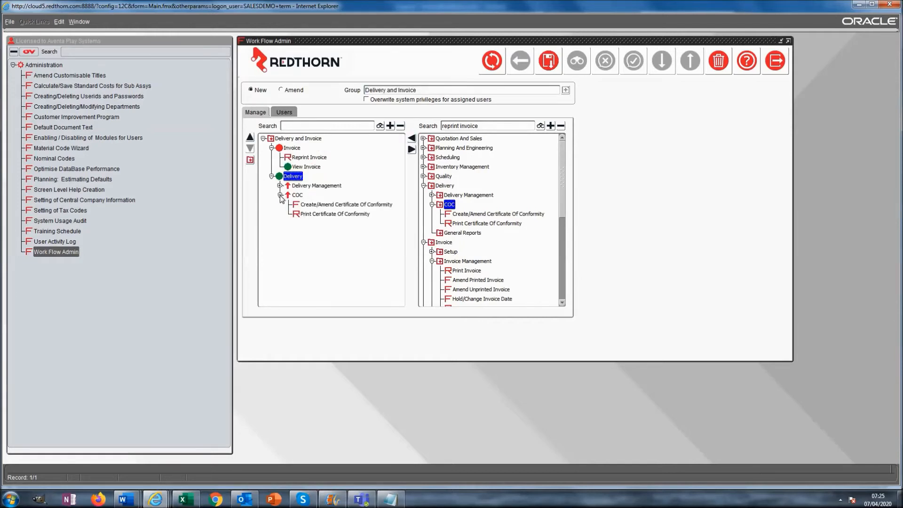
left_click(280, 195)
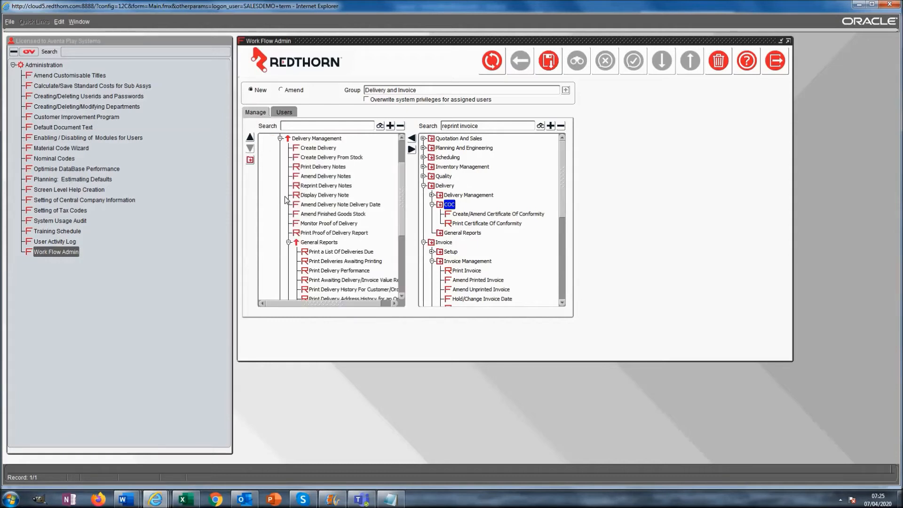
Remove Print Delivery Performance and collapse the Delivery and Invoice folders
left_click(325, 272)
left_click(411, 151)
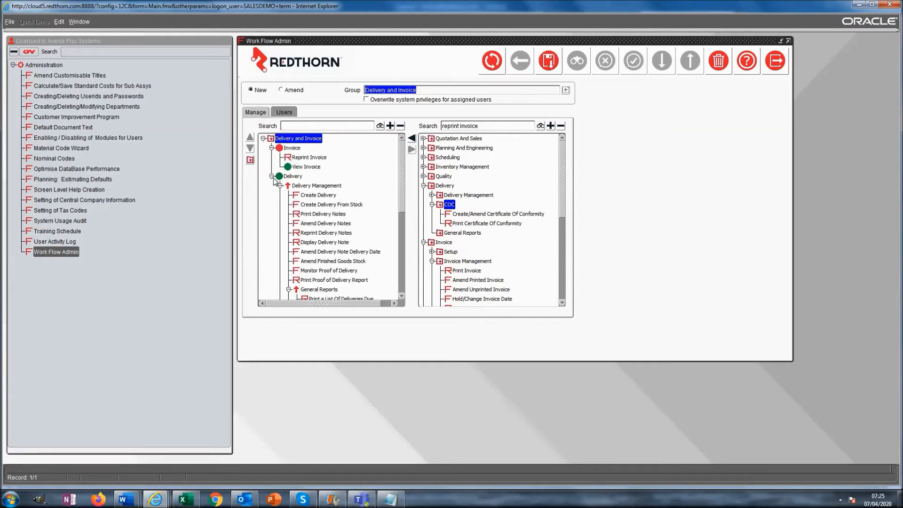
left_click(272, 176)
left_click(271, 148)
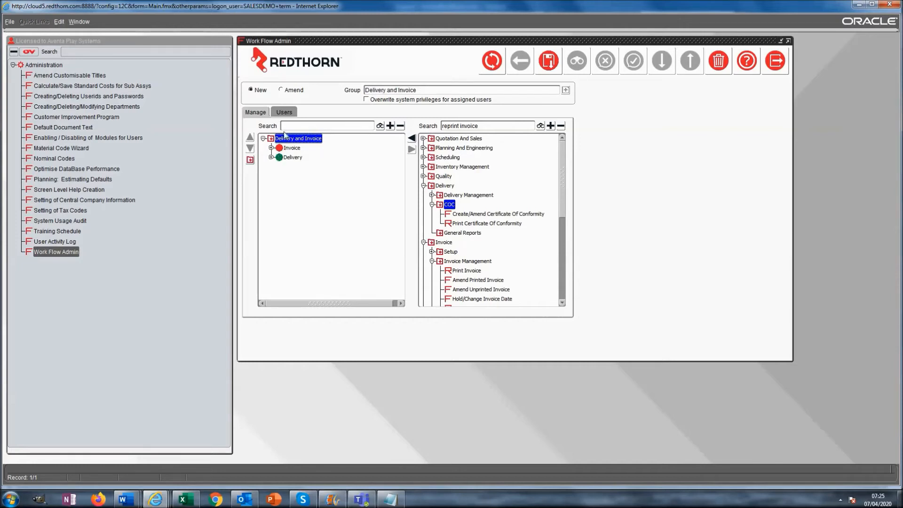
Assign the workflow to the fifth and fifteenth listed users with Overwrite system privileges, and save
left_click(289, 114)
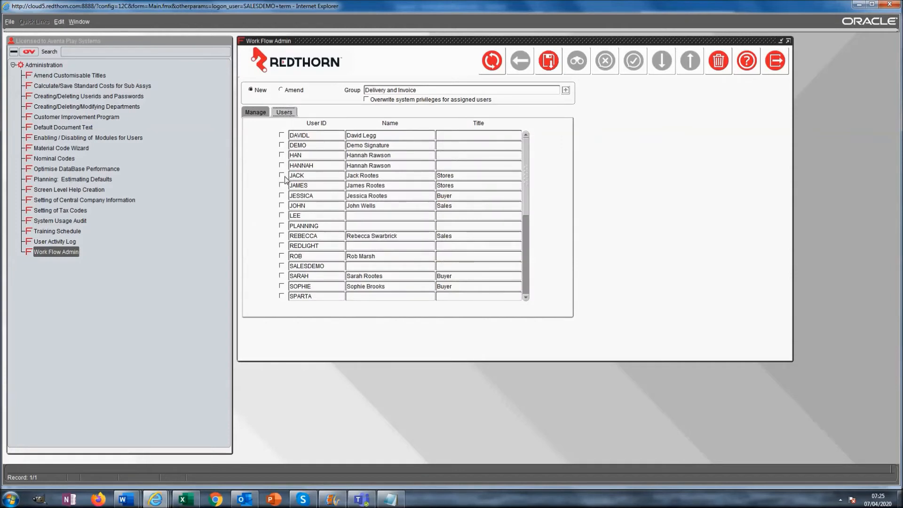
left_click(282, 176)
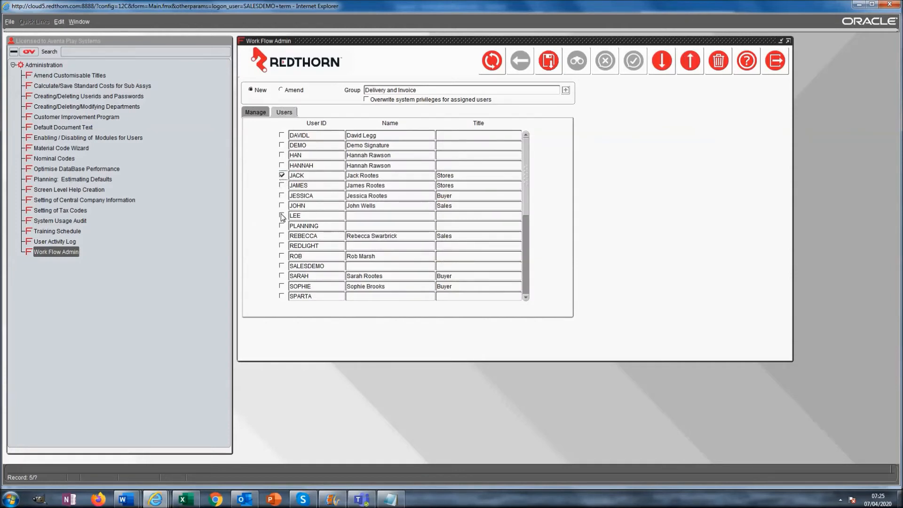
left_click(282, 276)
left_click(367, 100)
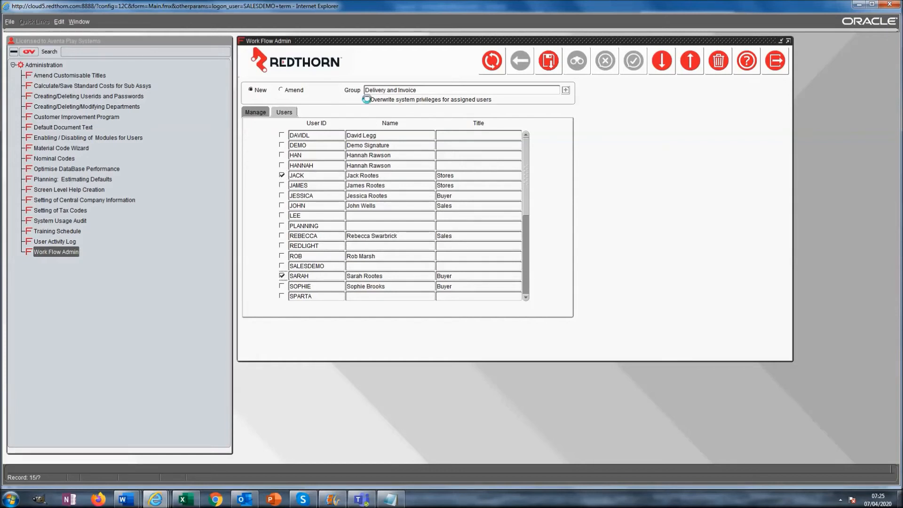
left_click(547, 66)
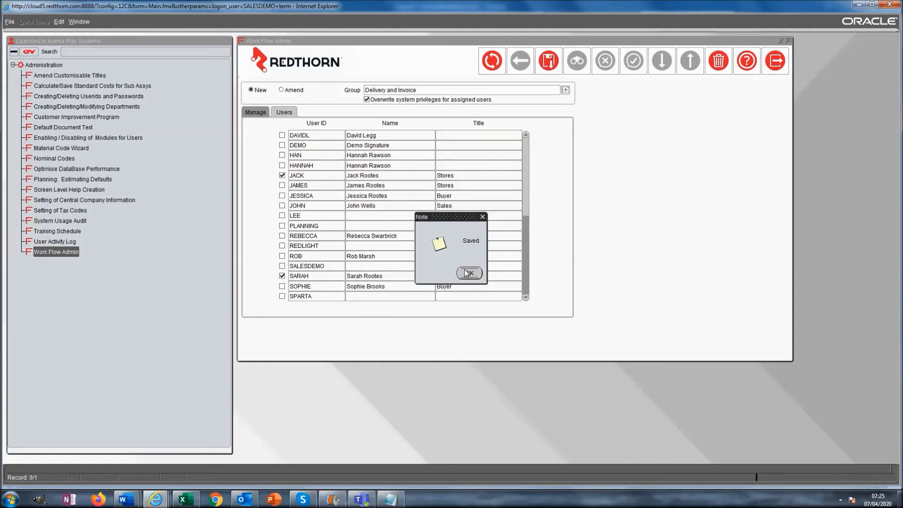
left_click(468, 273)
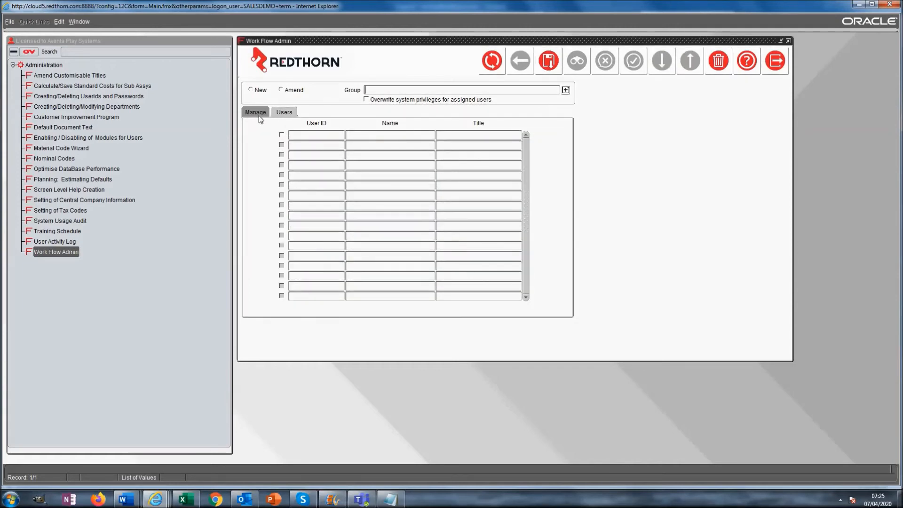
Load Stores Workflow for amending and assign it to an additional user
left_click(281, 89)
type("s%")
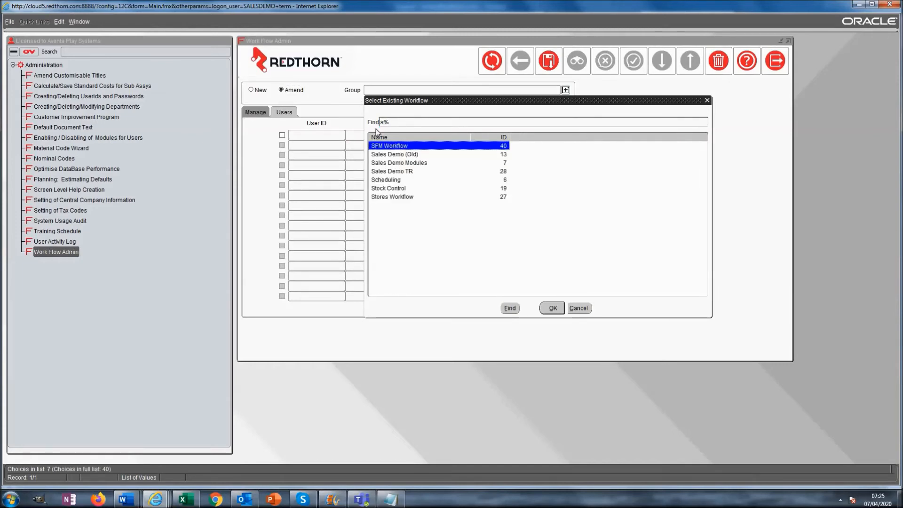
double_click(386, 197)
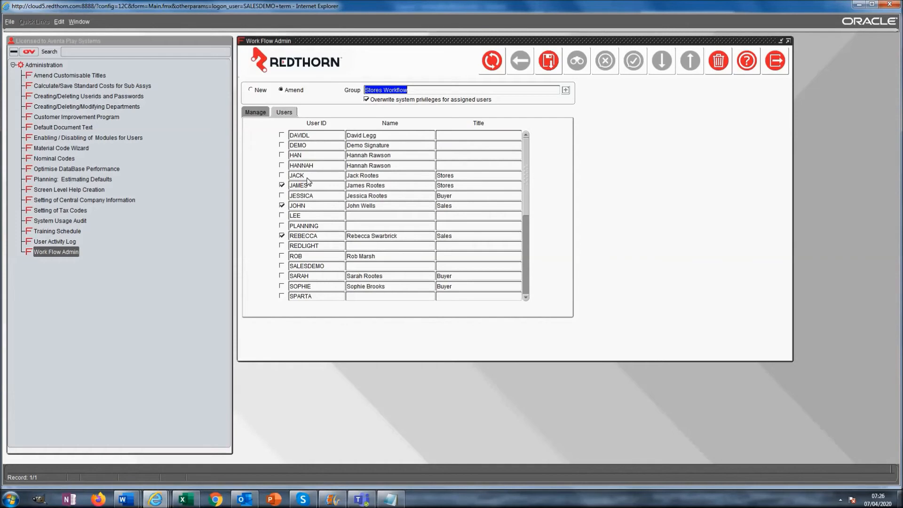
left_click(282, 184)
left_click(282, 175)
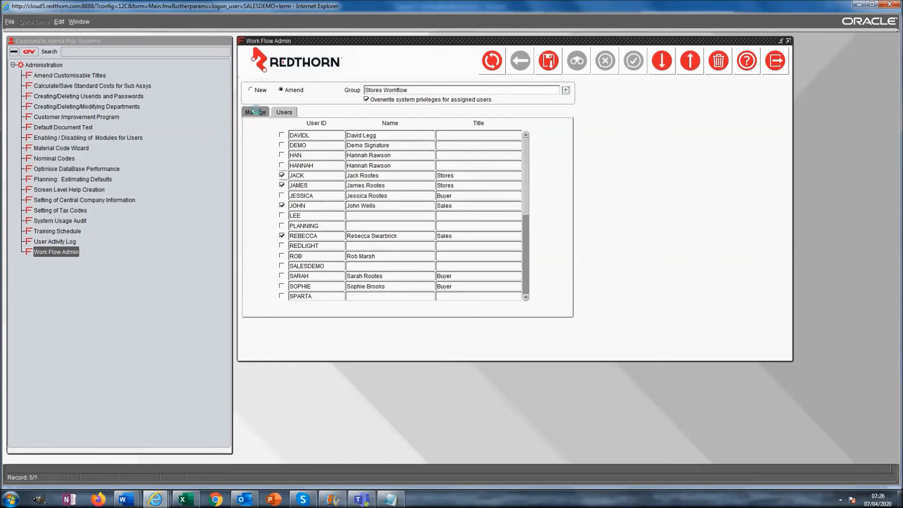
Remove Create/Amend Supplier Reject from Stores Workflow, save, and close the admin form
left_click(258, 113)
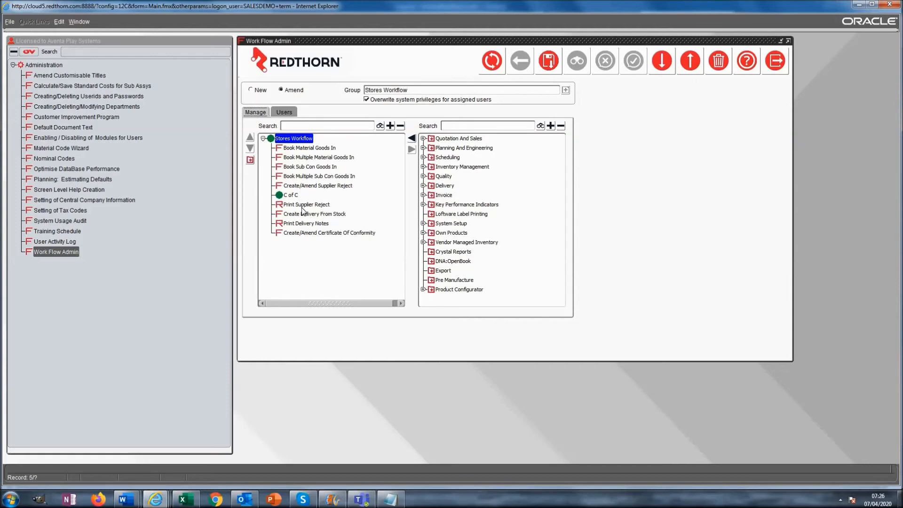
left_click(313, 186)
left_click(412, 149)
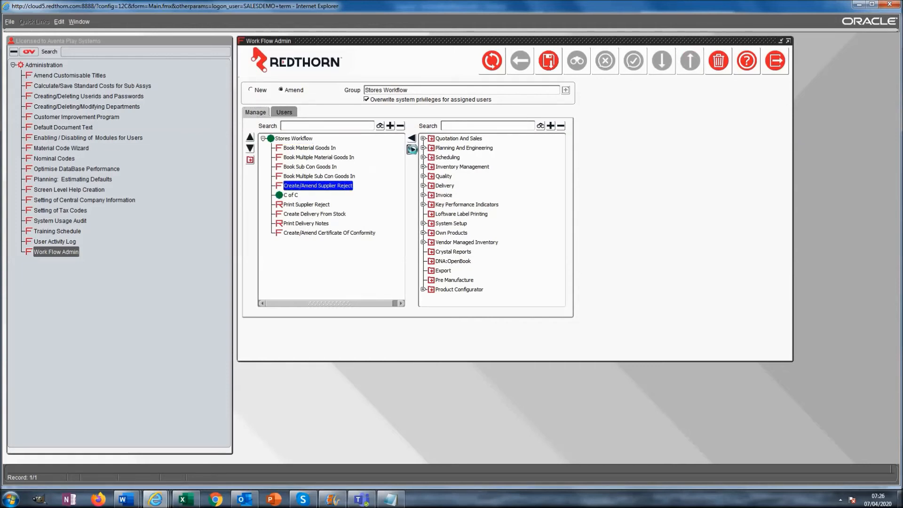
left_click(549, 61)
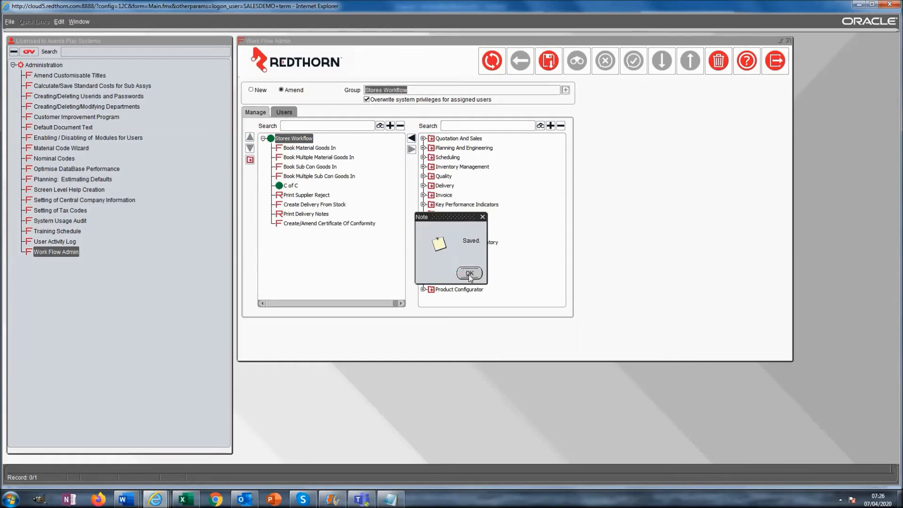
left_click(470, 274)
left_click(774, 60)
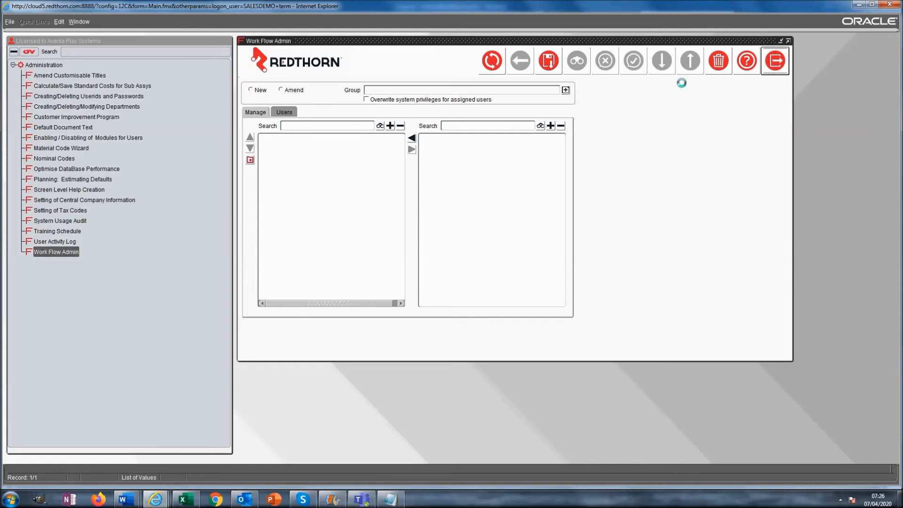
Log off and sign in as the first assigned user
left_click(9, 22)
left_click(14, 66)
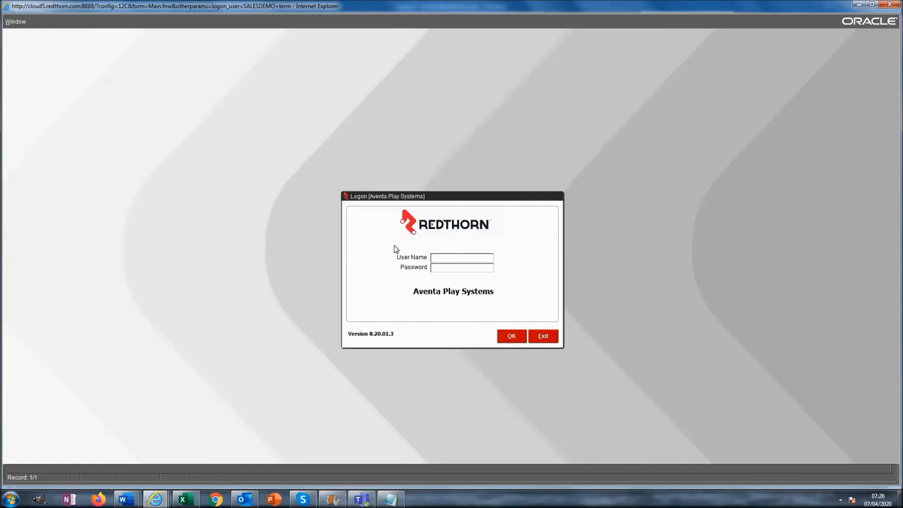
type("JACK")
key("Tab")
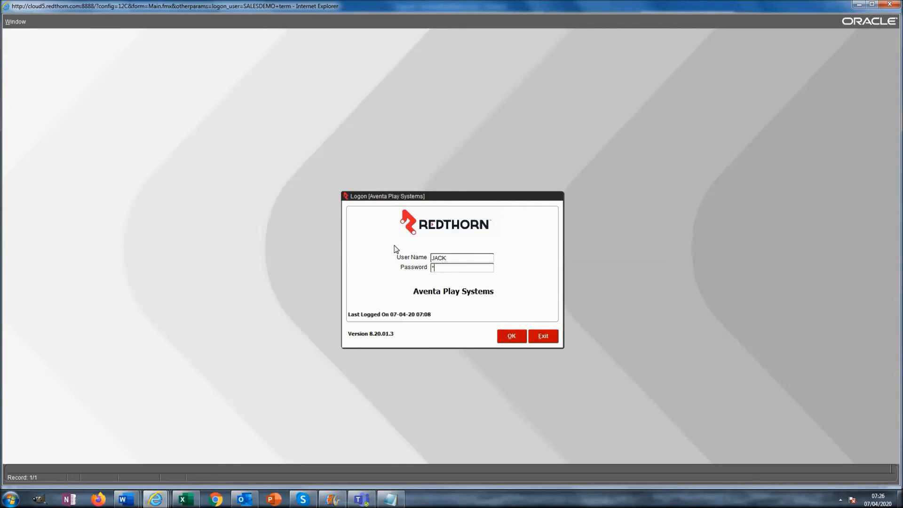
key("Return")
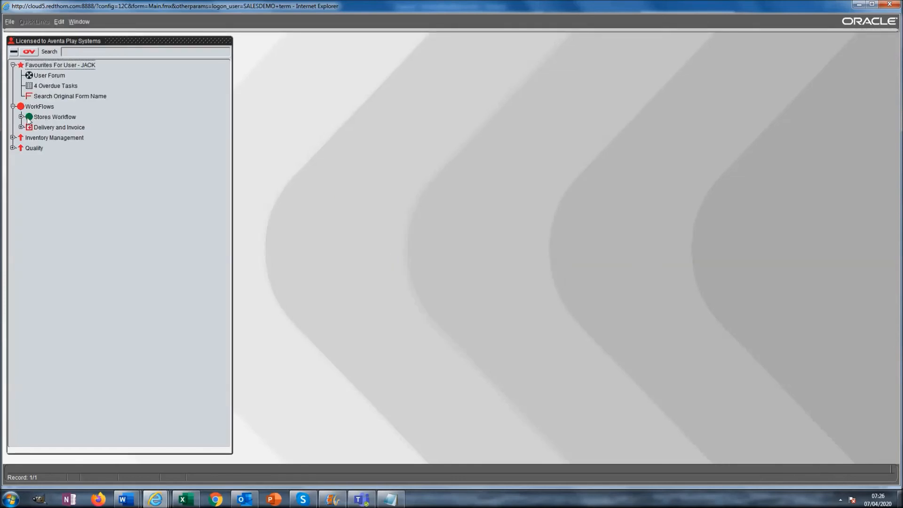
Expand Delivery and Invoice's Invoice and Delivery folders, then open and close Create Delivery
left_click(21, 117)
left_click(21, 116)
left_click(21, 127)
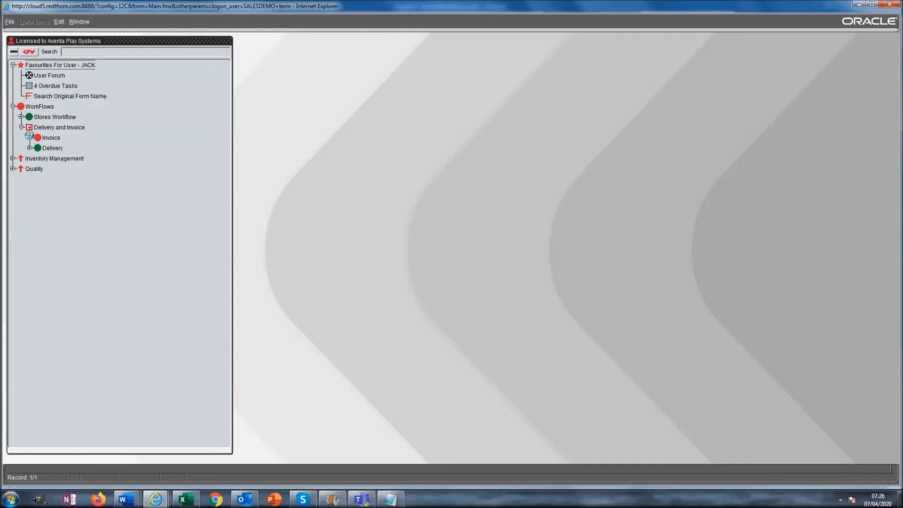
left_click(30, 138)
left_click(30, 169)
left_click(61, 179)
double_click(62, 179)
left_click(71, 190)
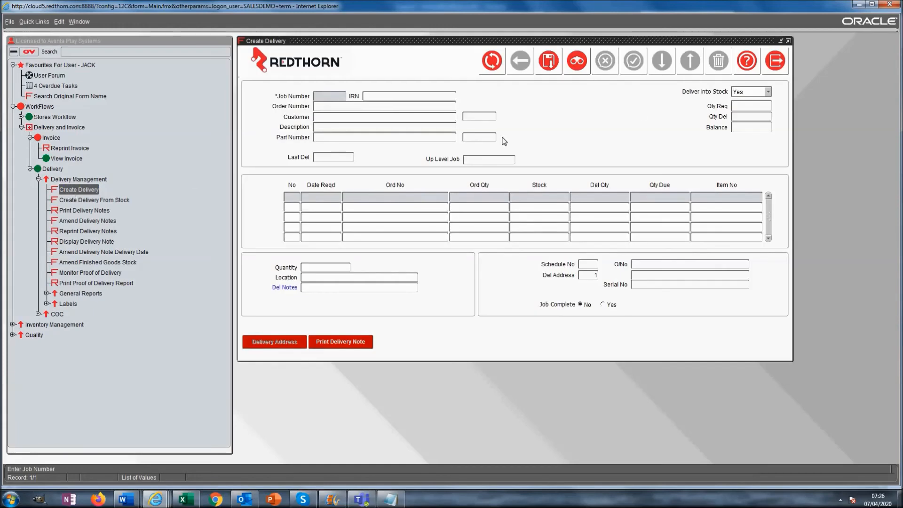
left_click(769, 65)
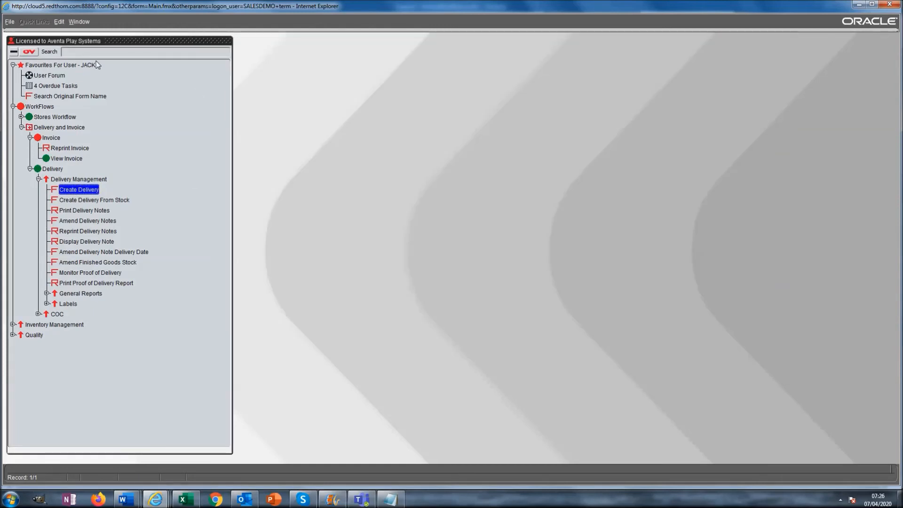
left_click(11, 21)
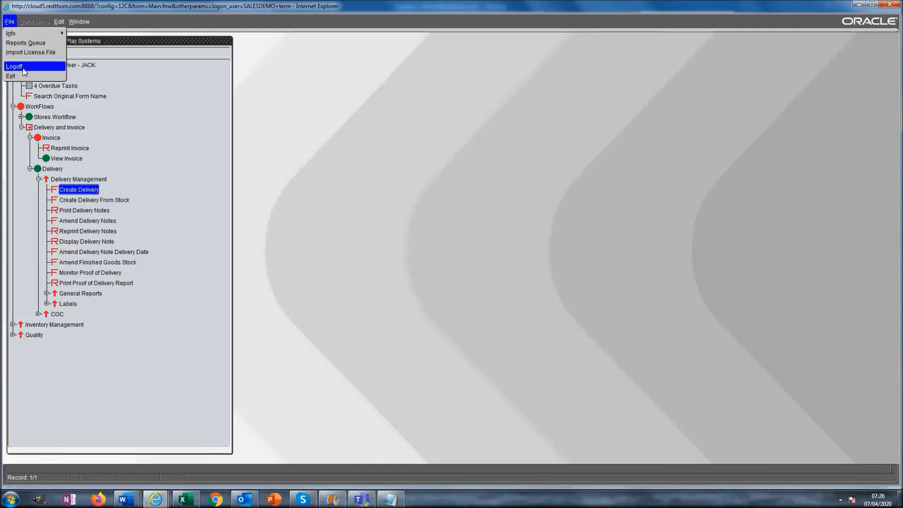
Log off and sign in as the second assigned user
left_click(19, 65)
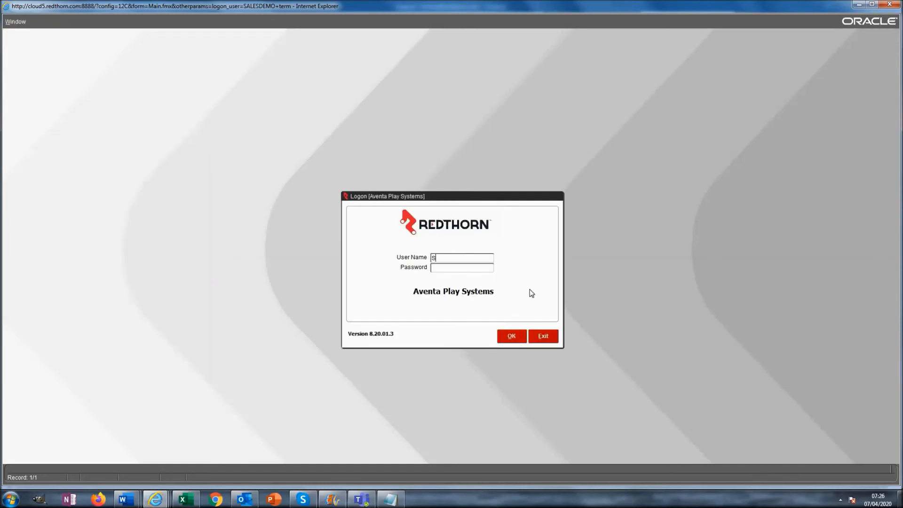
key("Tab")
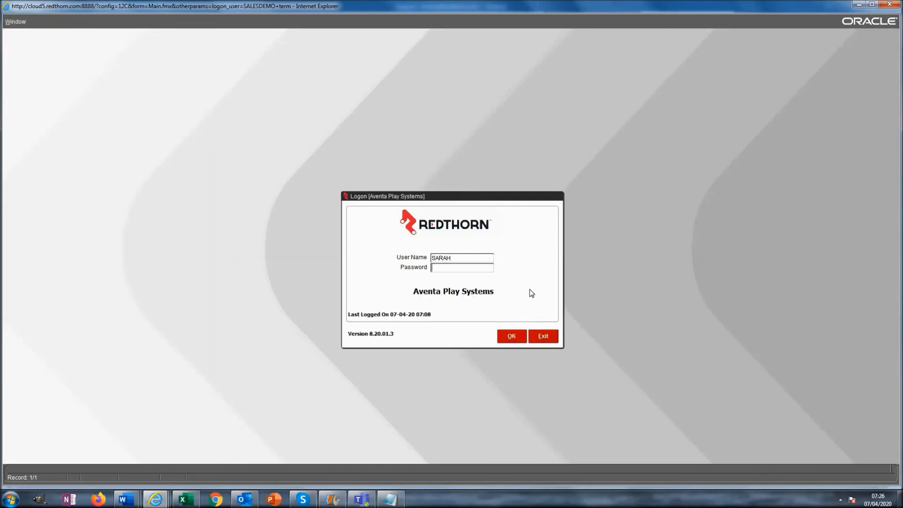
key("Return")
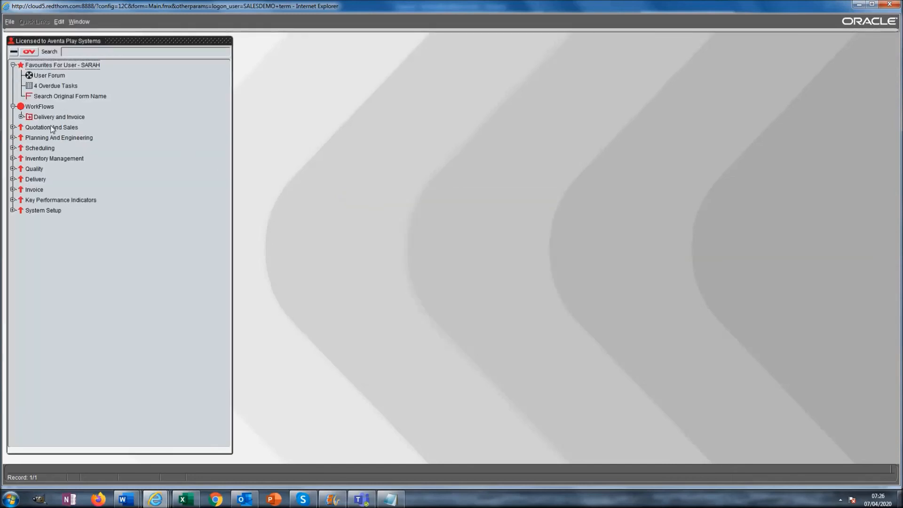
Expand Delivery and Invoice, its Delivery folder and COC, then log off
left_click(21, 116)
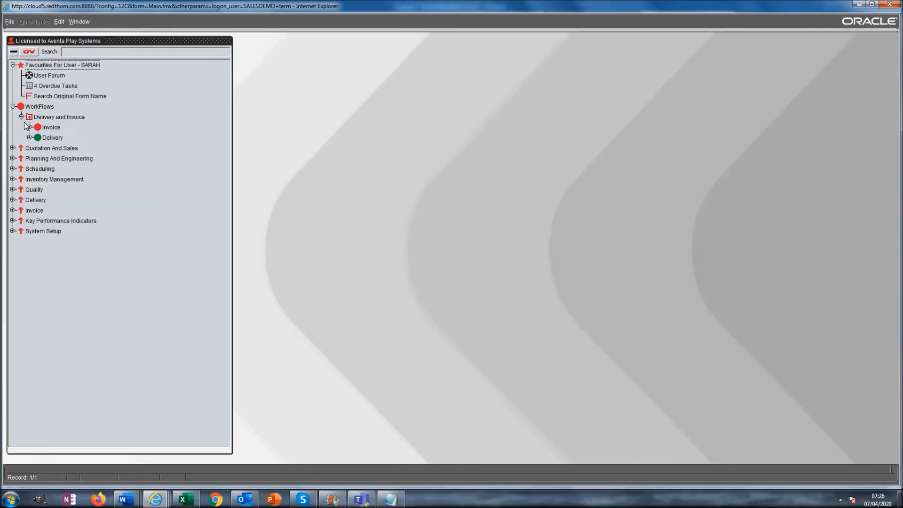
left_click(29, 137)
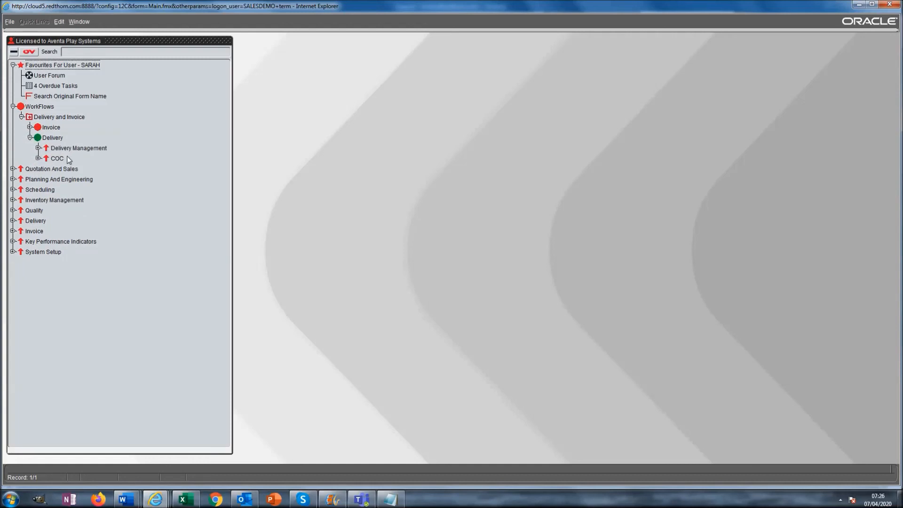
left_click(39, 158)
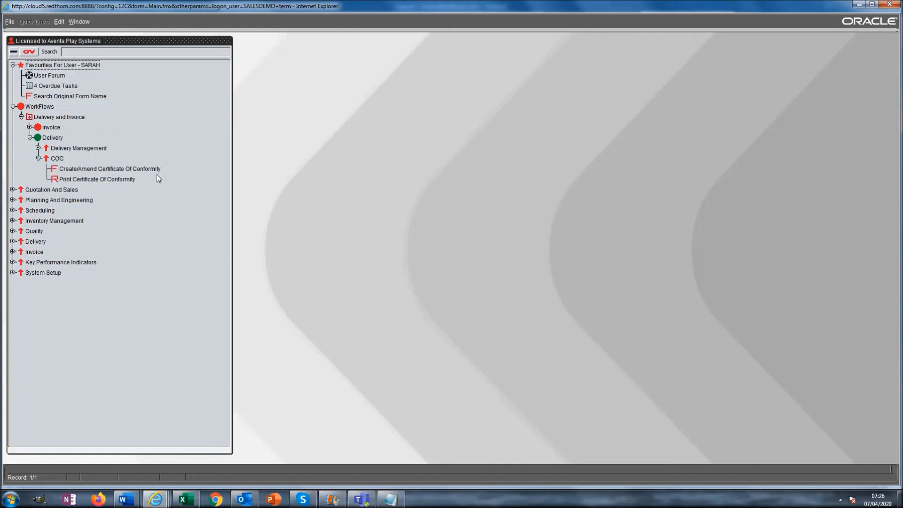
left_click(11, 23)
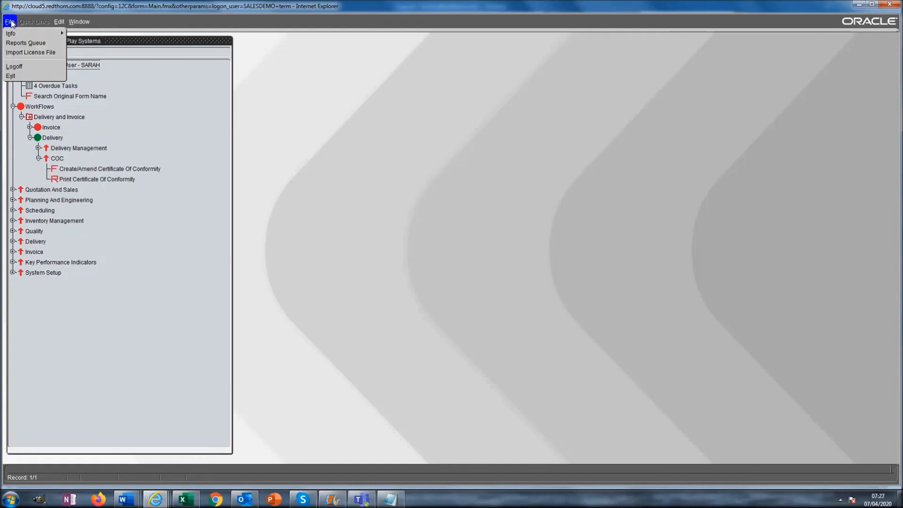
left_click(18, 67)
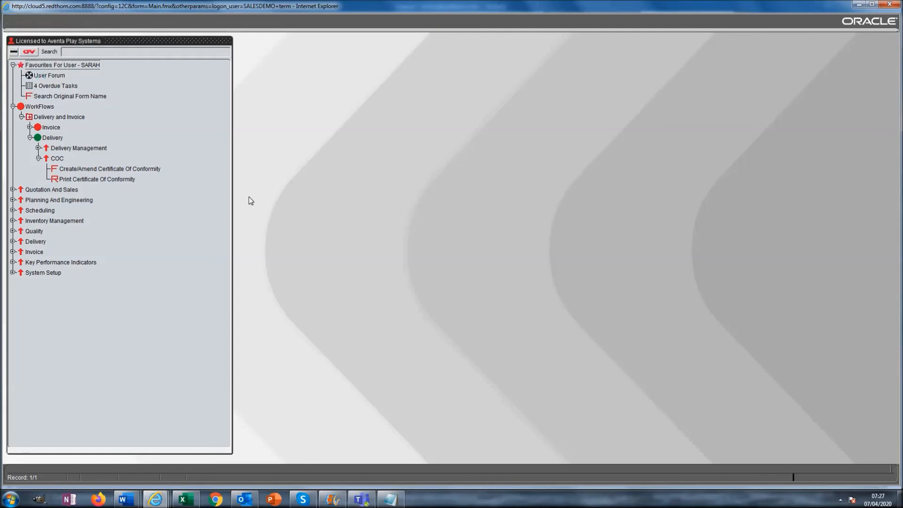